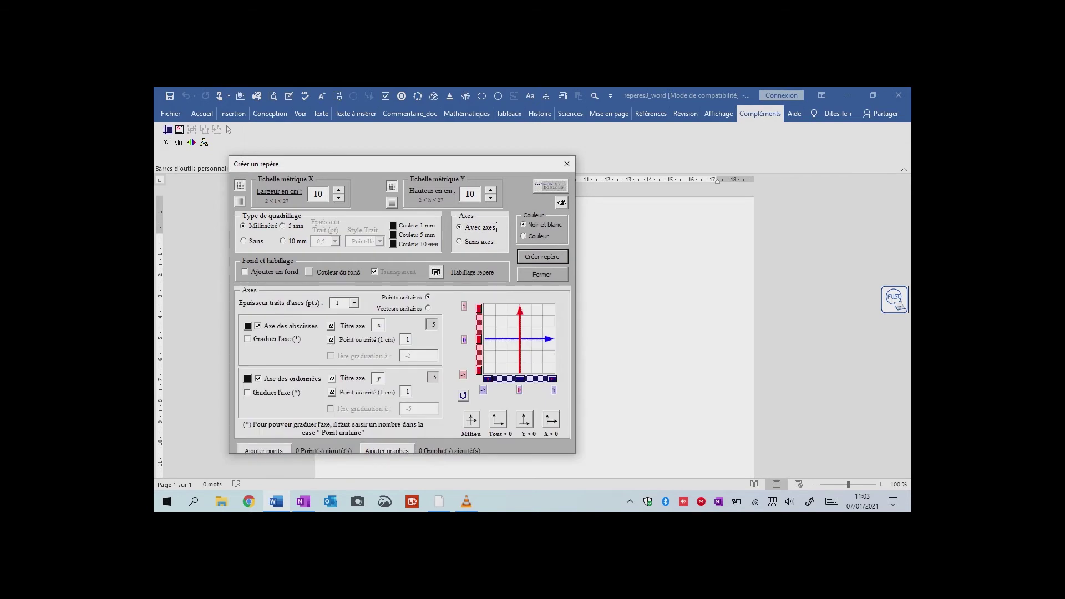
- Switch the graph-paper grid to colour, with light orange 1 mm lines, orange 5 mm lines and red 10 mm lines
{"action": "left_click", "coordinate": [524, 236]}
{"action": "left_click", "coordinate": [392, 225]}
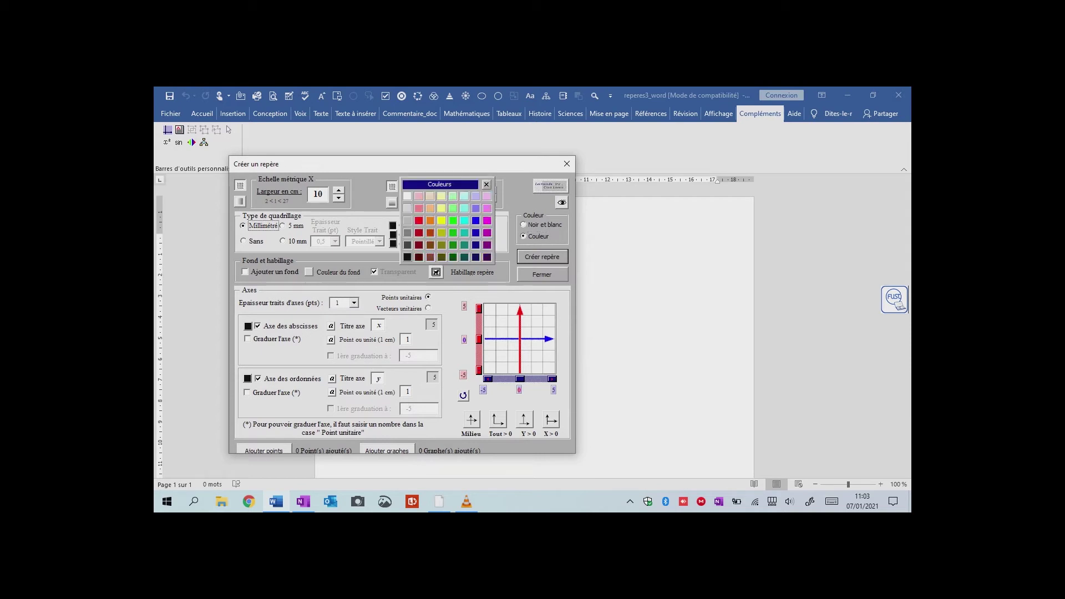
{"action": "left_click", "coordinate": [430, 208]}
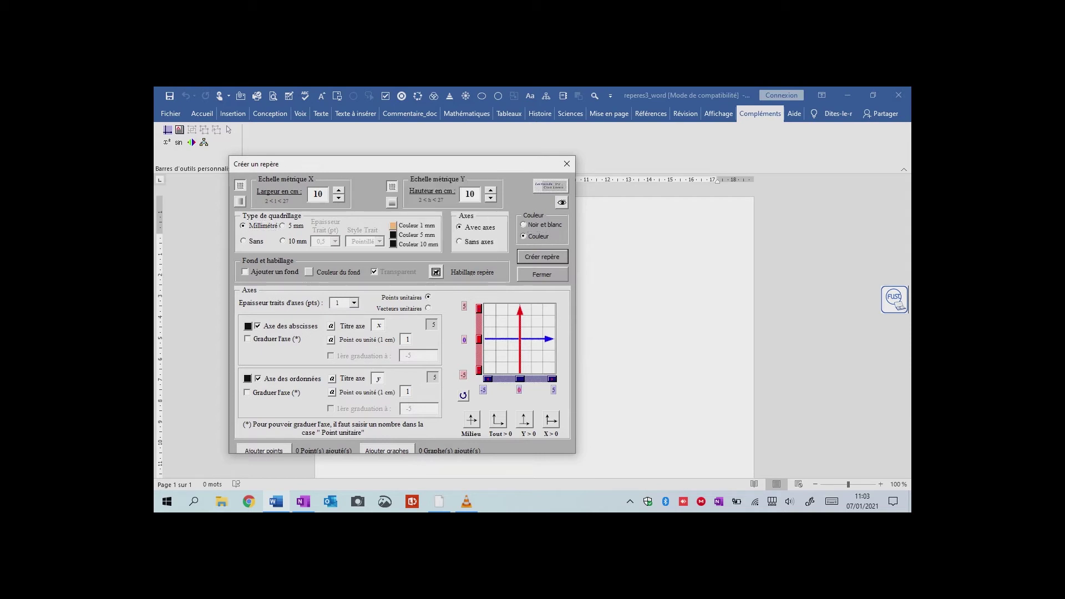
{"action": "left_click", "coordinate": [393, 235]}
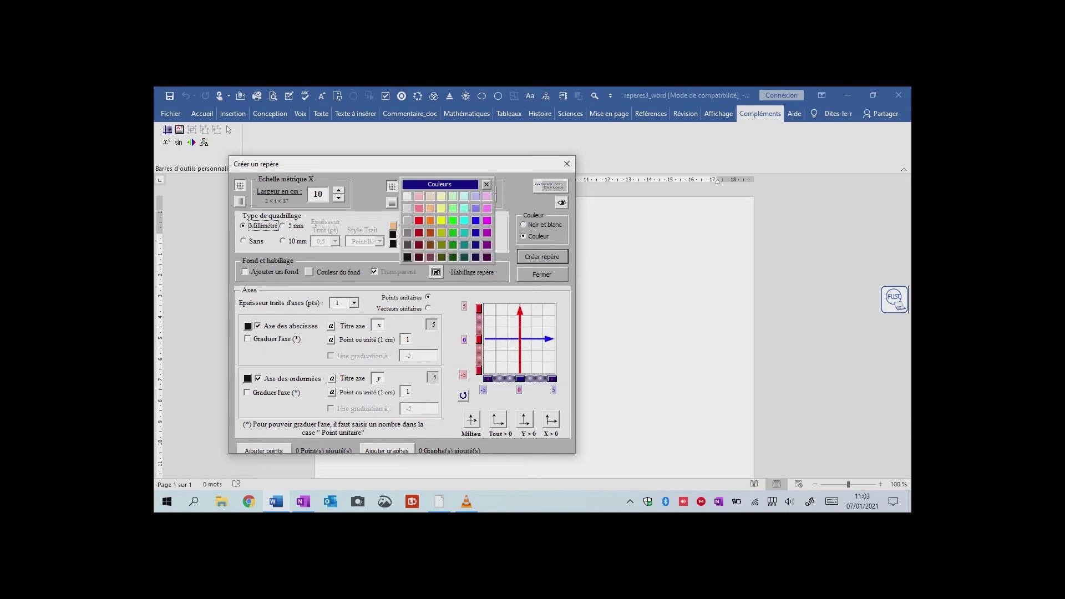
{"action": "left_click", "coordinate": [430, 220]}
{"action": "left_click", "coordinate": [393, 244]}
{"action": "left_click", "coordinate": [418, 220]}
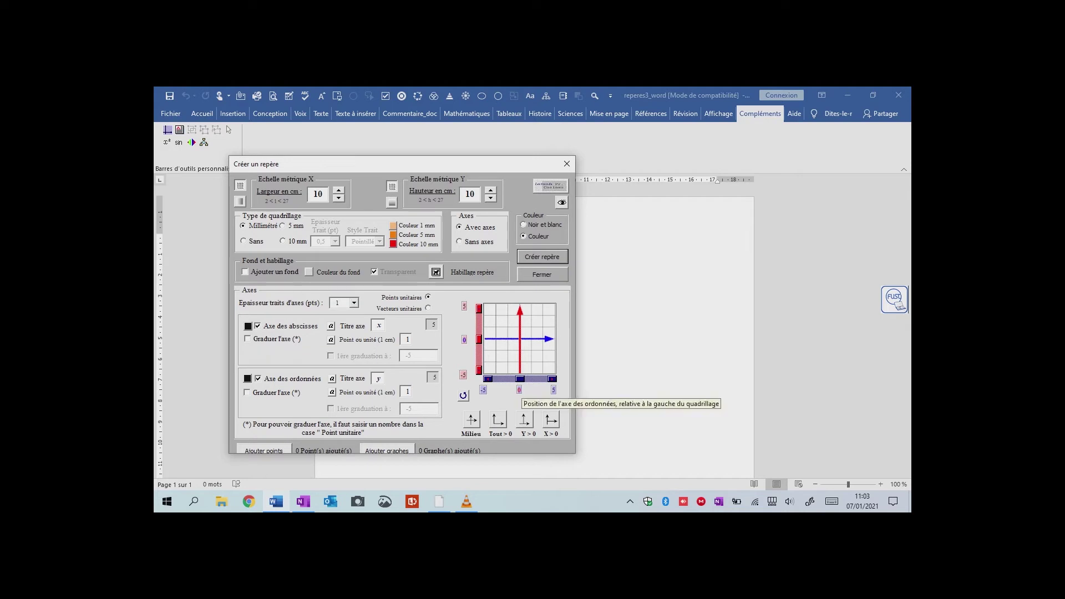
- Try shifting the ordinate axis across the grid preview, and return it to the middle
{"action": "left_click_drag", "start_coordinate": [520, 379], "coordinate": [524, 378]}
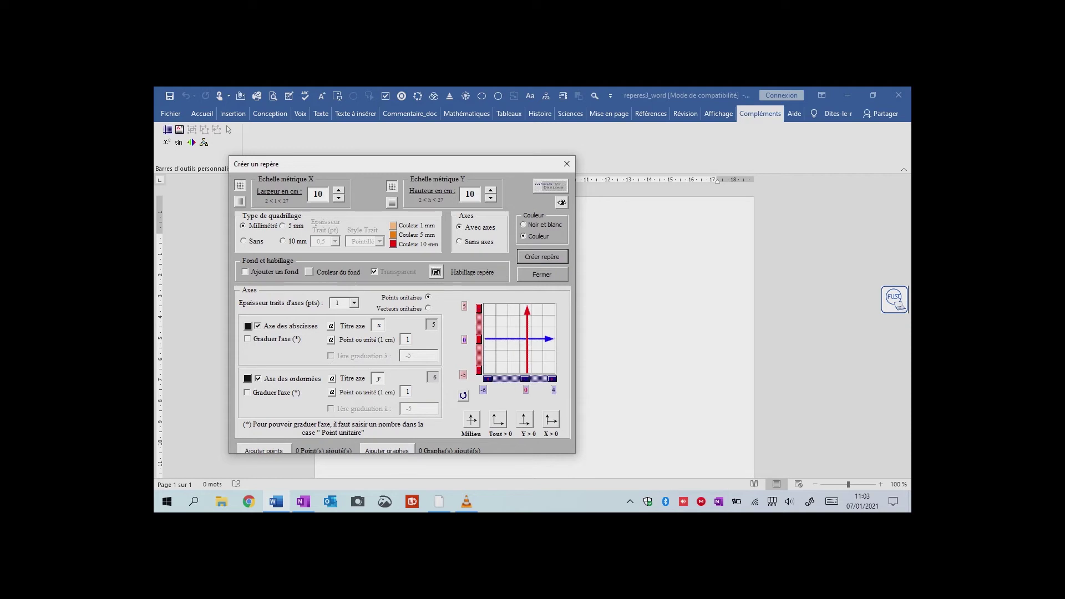
{"action": "key", "text": "Right"}
{"action": "key", "text": "Right"}
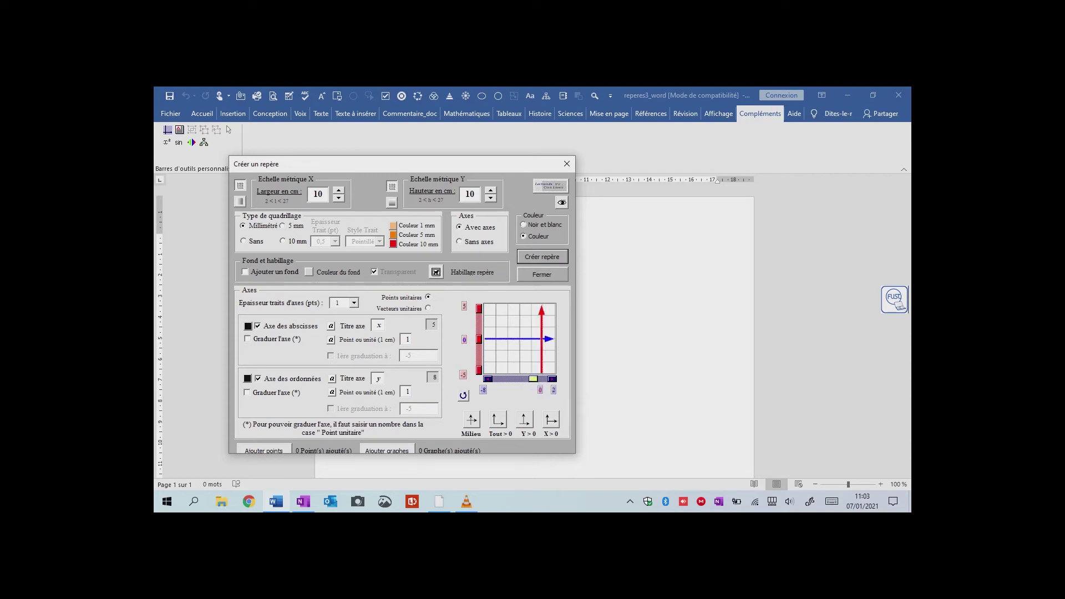
{"action": "left_click_drag", "start_coordinate": [533, 379], "coordinate": [497, 379]}
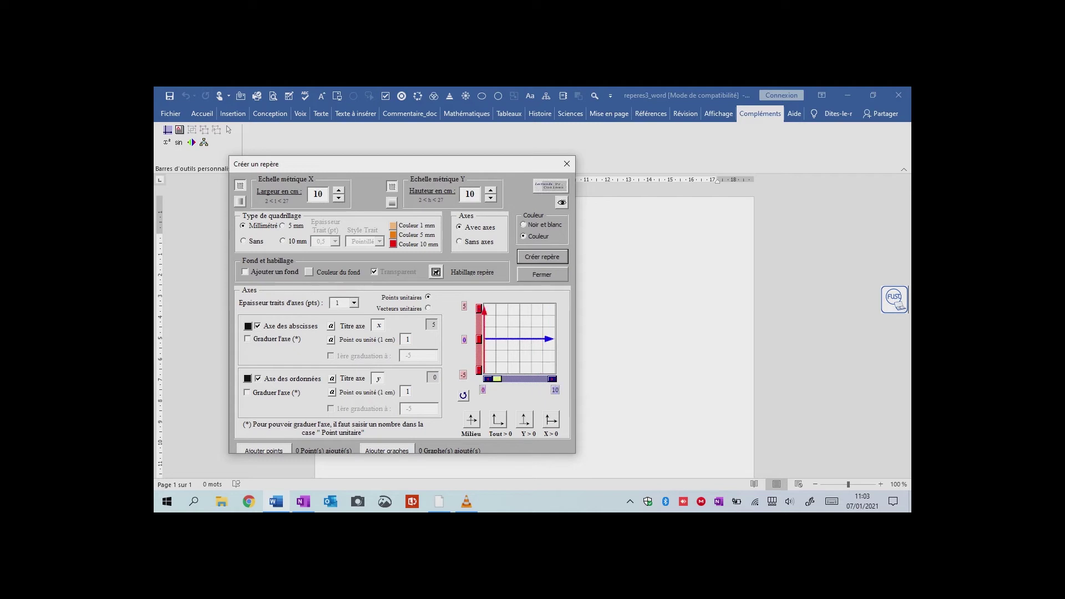
{"action": "key", "text": "Right"}
{"action": "key", "text": "Right"}
{"action": "key", "text": "Left"}
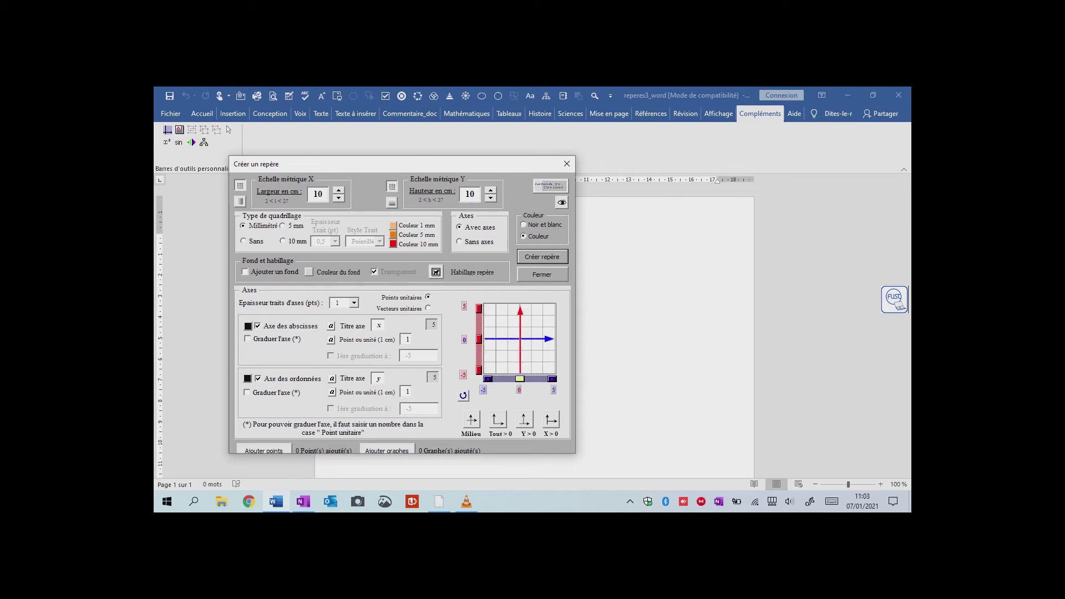
{"action": "mouse_move", "coordinate": [479, 340]}
{"action": "left_mouse_down"}
{"action": "mouse_move", "coordinate": [478, 322]}
{"action": "mouse_move", "coordinate": [479, 350]}
{"action": "mouse_move", "coordinate": [479, 340]}
{"action": "left_mouse_up"}
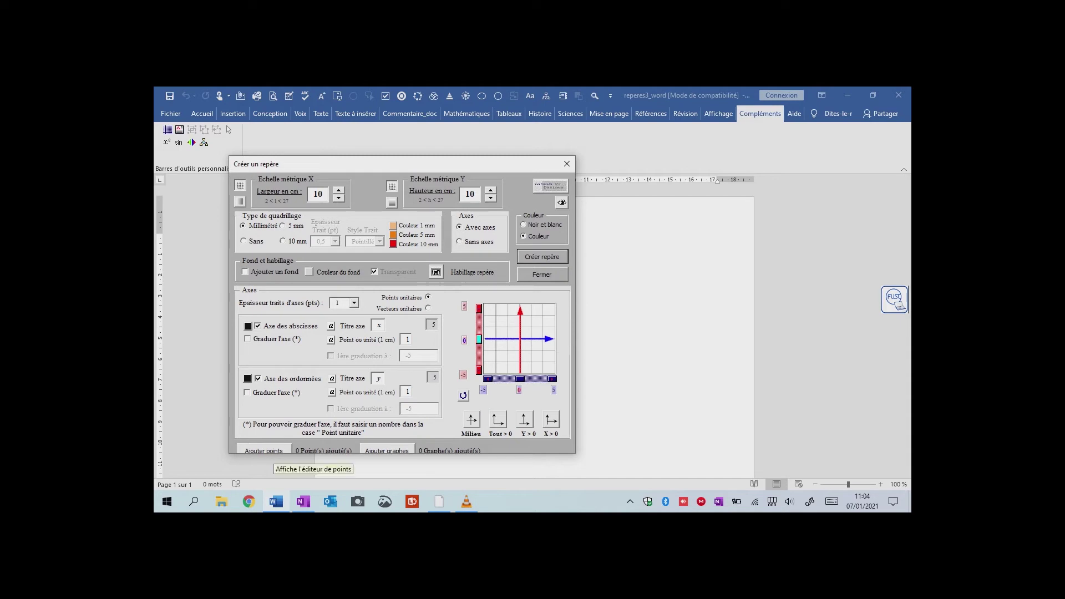
- Open the point editor and give point A the coordinates x = 4 and y = 2
{"action": "left_click", "coordinate": [263, 451]}
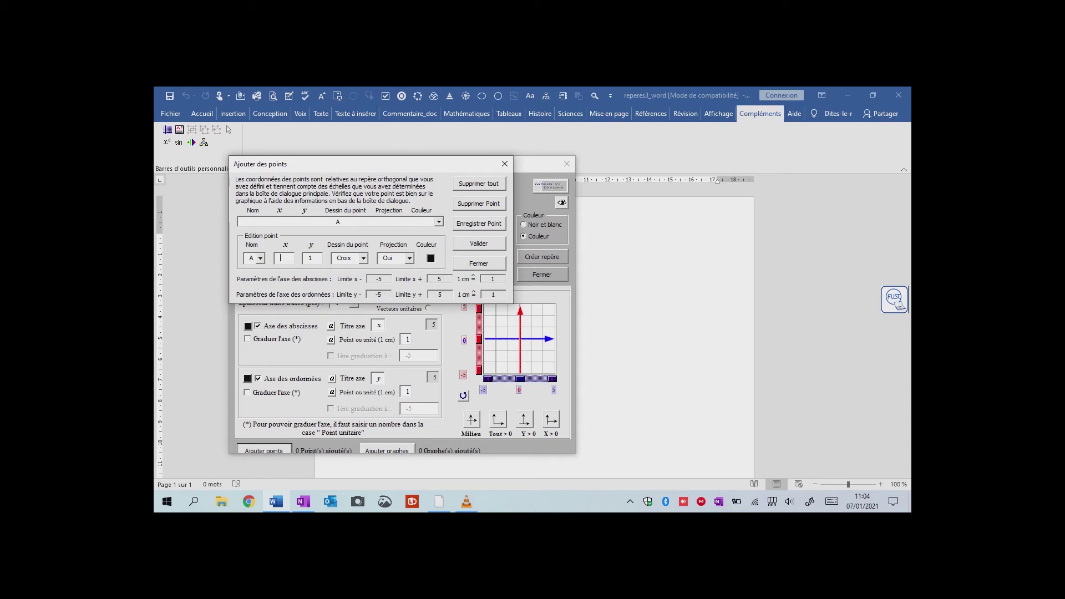
{"action": "type", "text": "4"}
{"action": "key", "text": "Tab"}
{"action": "type", "text": "2"}
- Format point A as Rond, with projection set to Non and a green colour, and save the point
{"action": "left_click", "coordinate": [363, 258]}
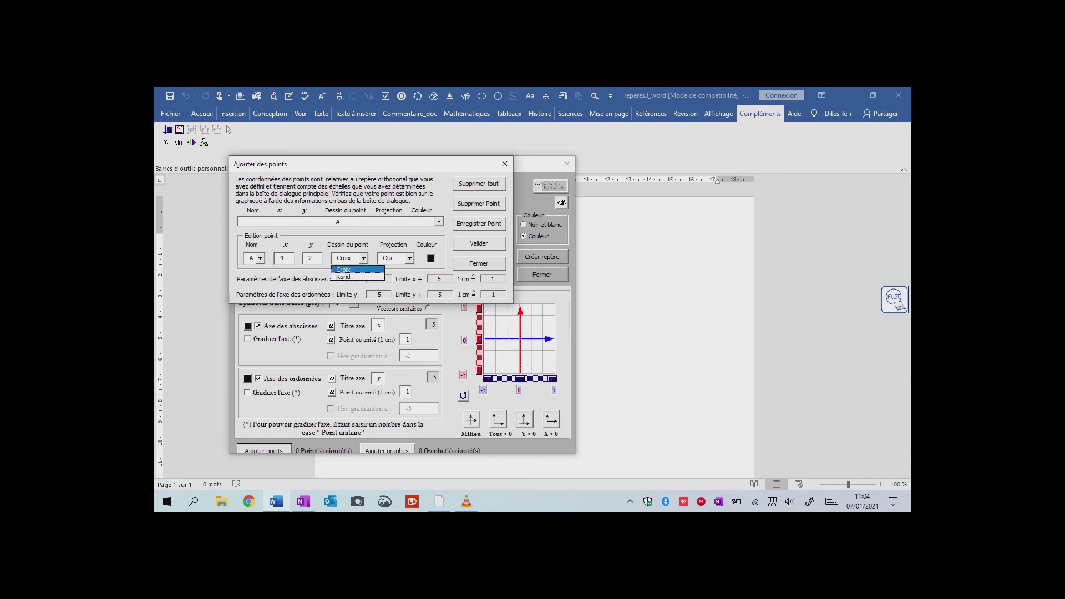
{"action": "left_click", "coordinate": [355, 277]}
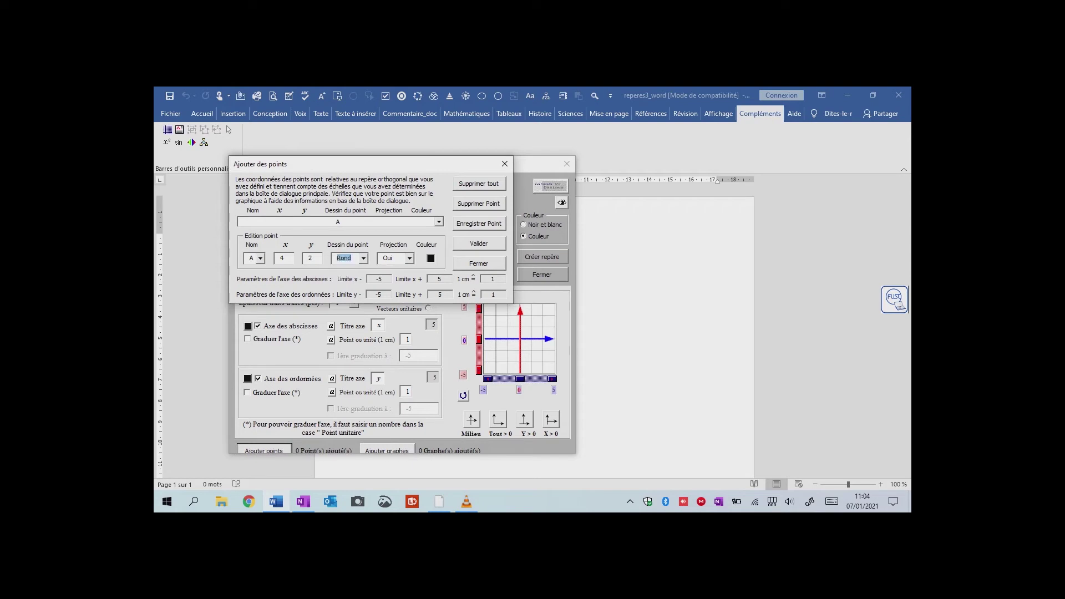
{"action": "left_click", "coordinate": [391, 258]}
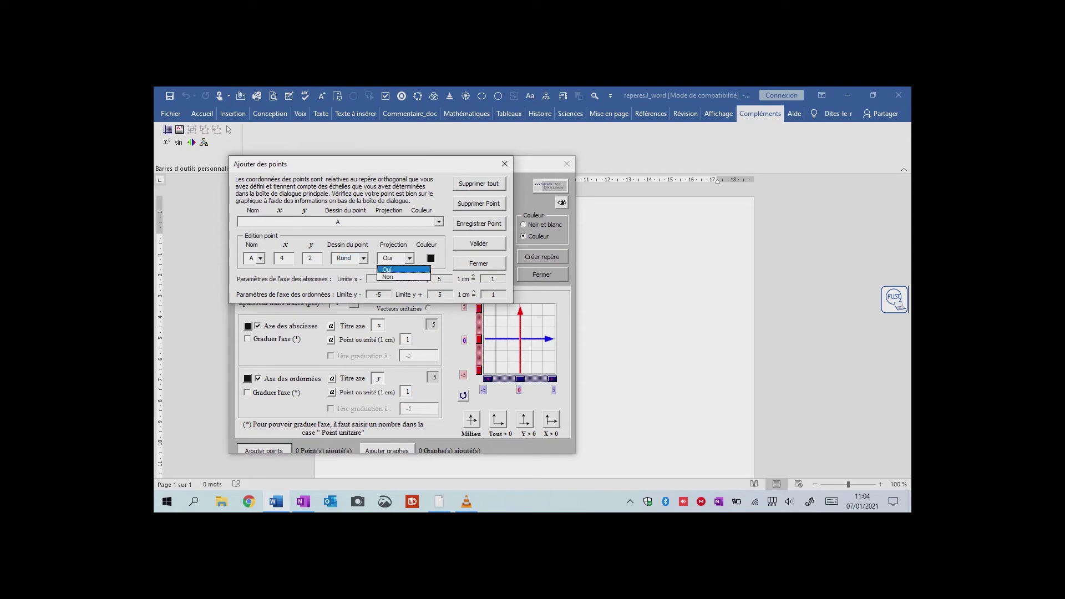
{"action": "left_click", "coordinate": [387, 277]}
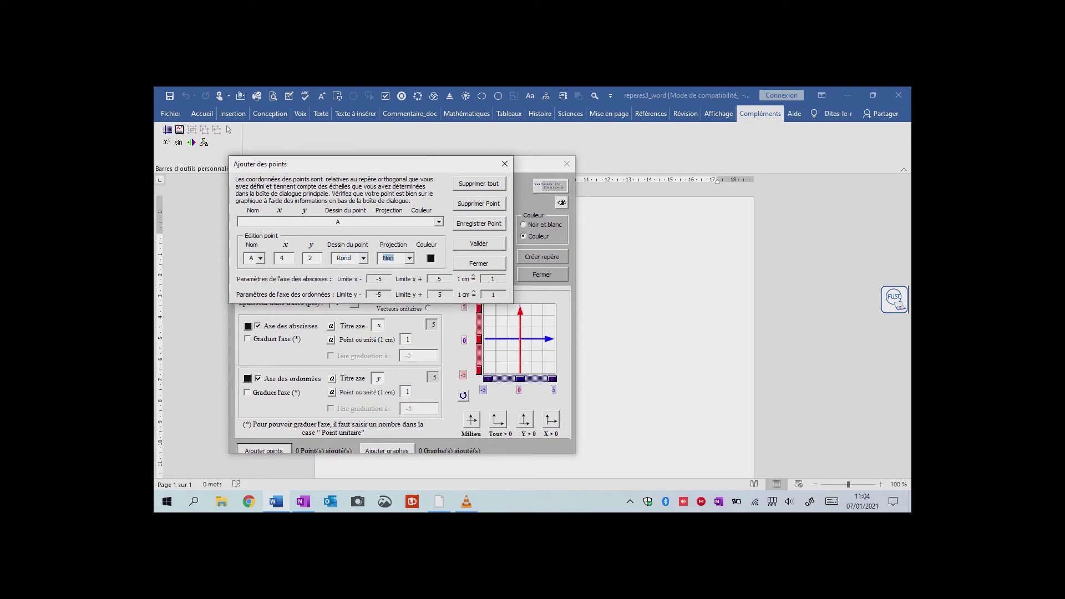
{"action": "left_click", "coordinate": [431, 259]}
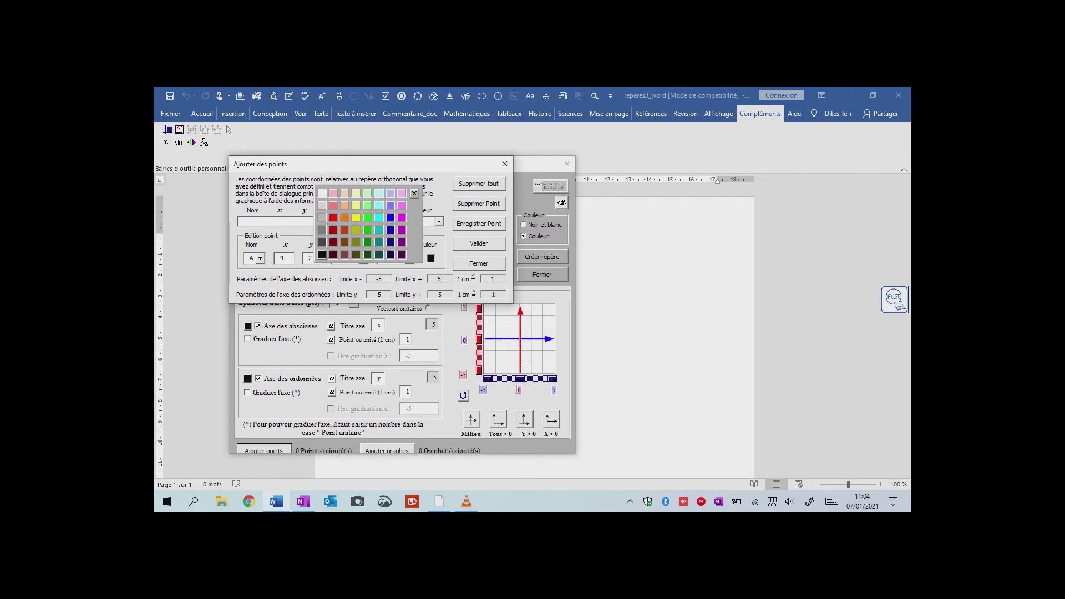
{"action": "left_click", "coordinate": [367, 217]}
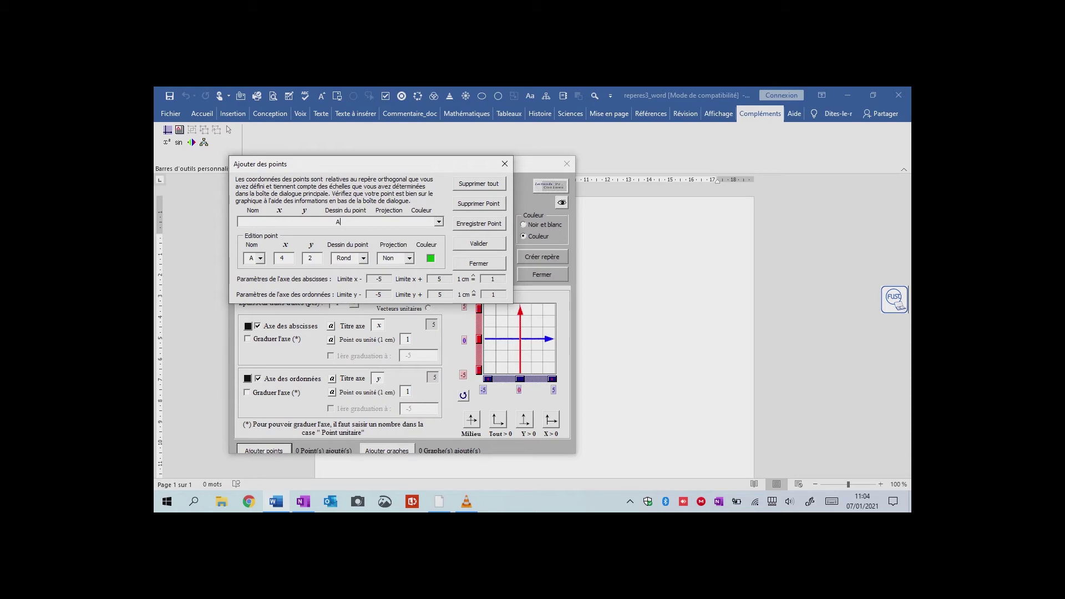
{"action": "left_click", "coordinate": [479, 224]}
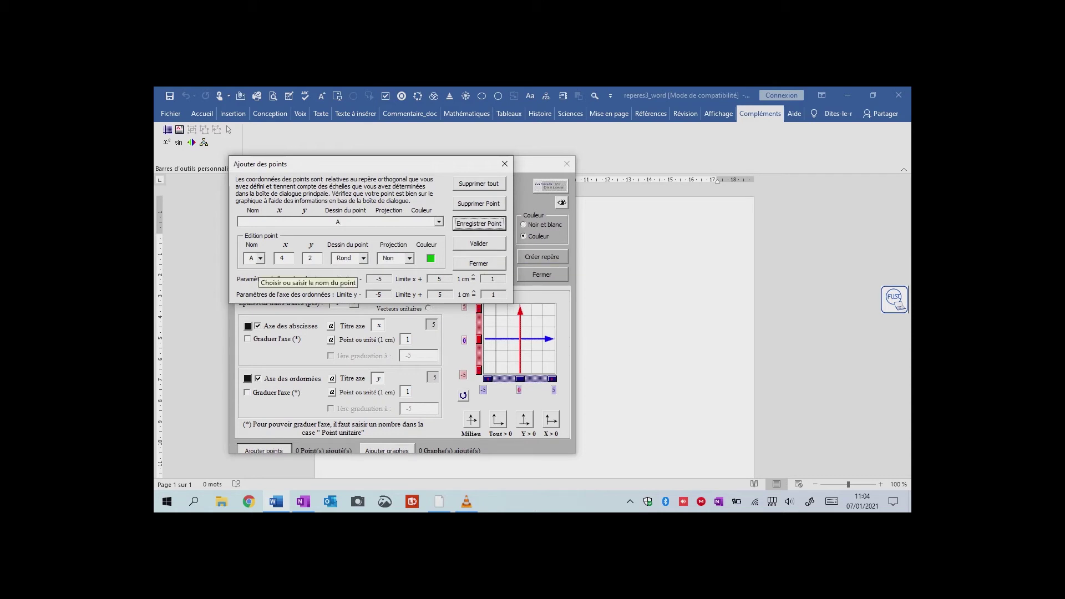
- Define a second point named B with coordinates x = -2 and y = -3
{"action": "left_click", "coordinate": [260, 258]}
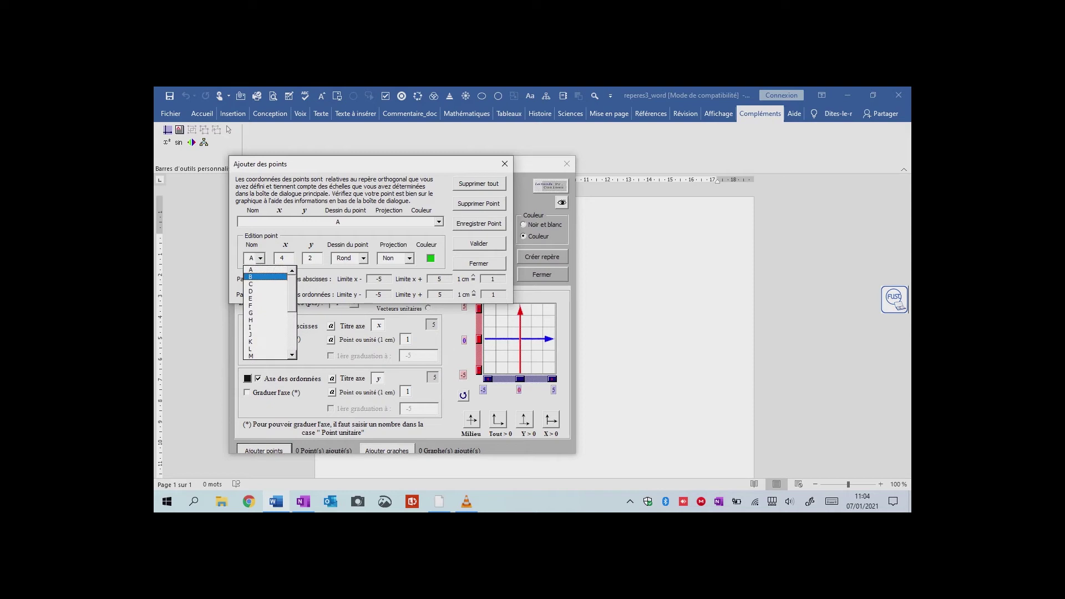
{"action": "left_click", "coordinate": [265, 276]}
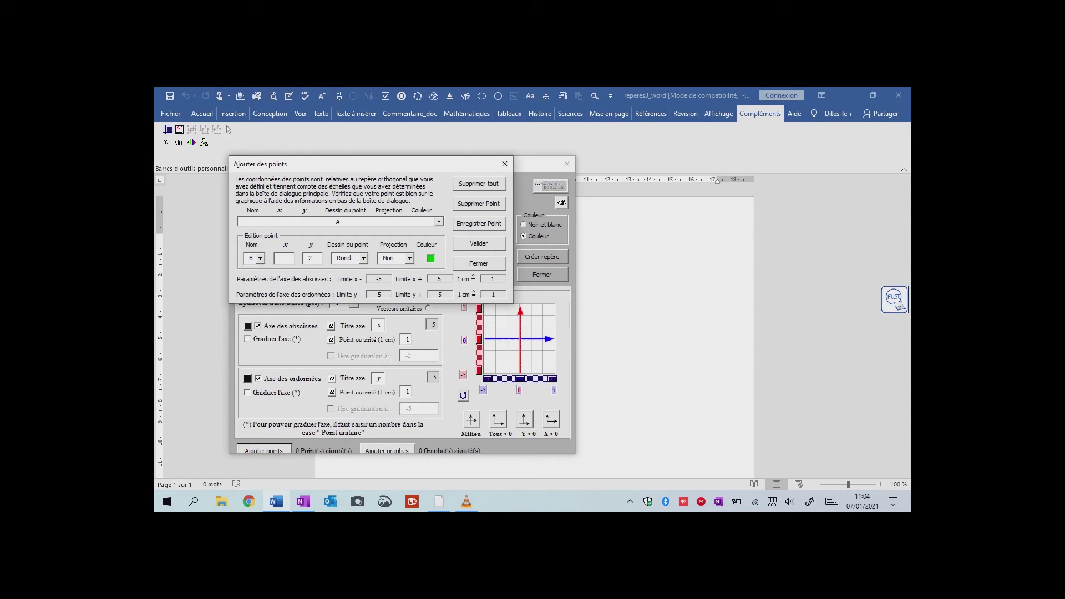
{"action": "type", "text": "6"}
{"action": "key", "text": "BackSpace"}
{"action": "key", "text": "Tab"}
{"action": "type", "text": "-3"}
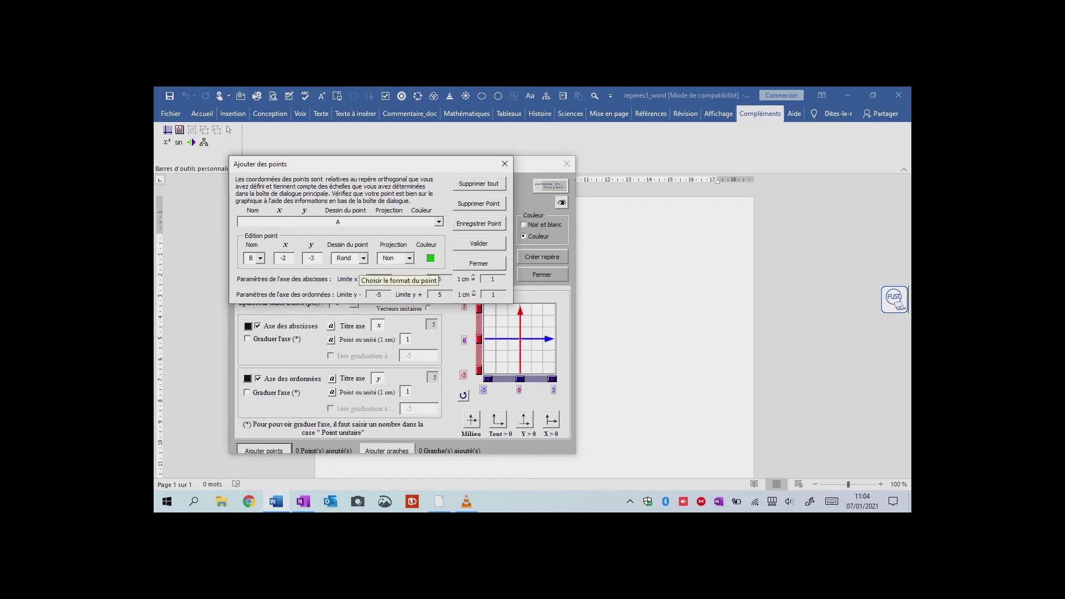
- Format point B as Croix, with projection set to Oui and a teal colour, and save the point
{"action": "left_click", "coordinate": [363, 258]}
{"action": "key", "text": "Up"}
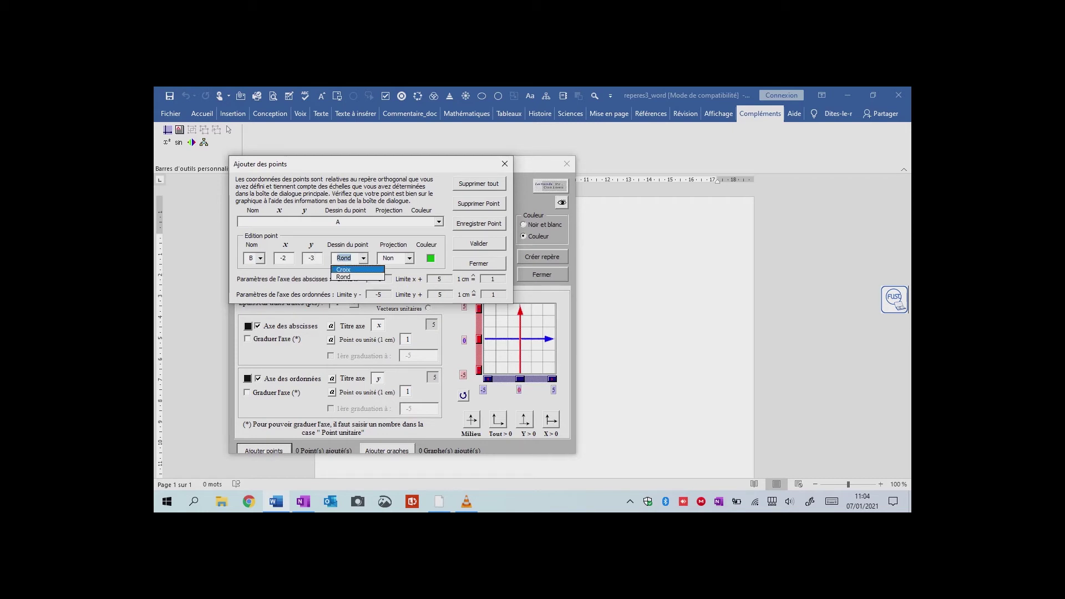
{"action": "key", "text": "Return"}
{"action": "left_click", "coordinate": [409, 258]}
{"action": "key", "text": "Up"}
{"action": "key", "text": "Return"}
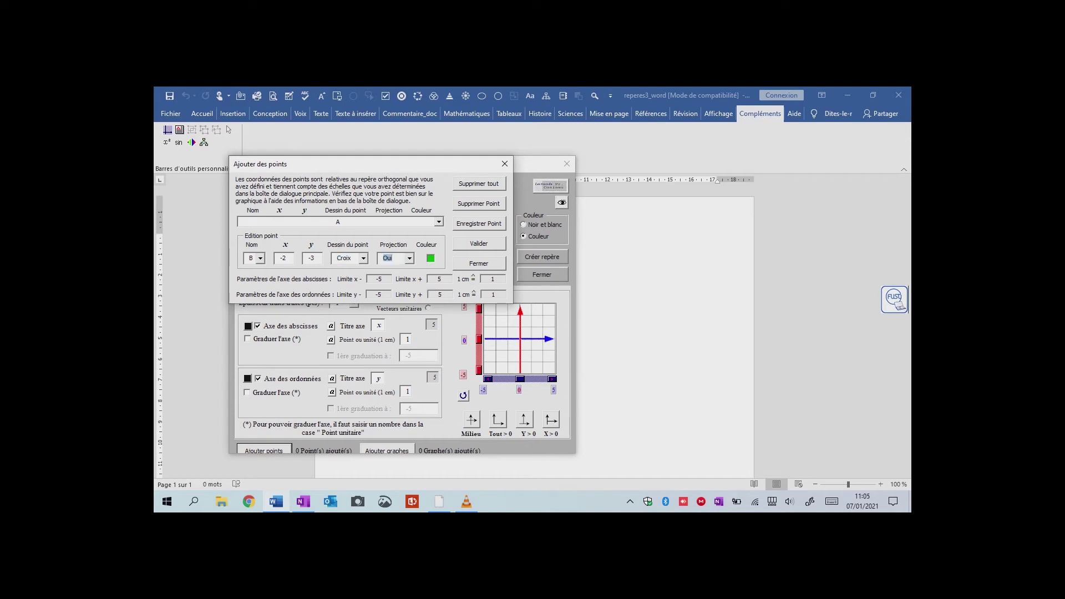
{"action": "left_click", "coordinate": [431, 258]}
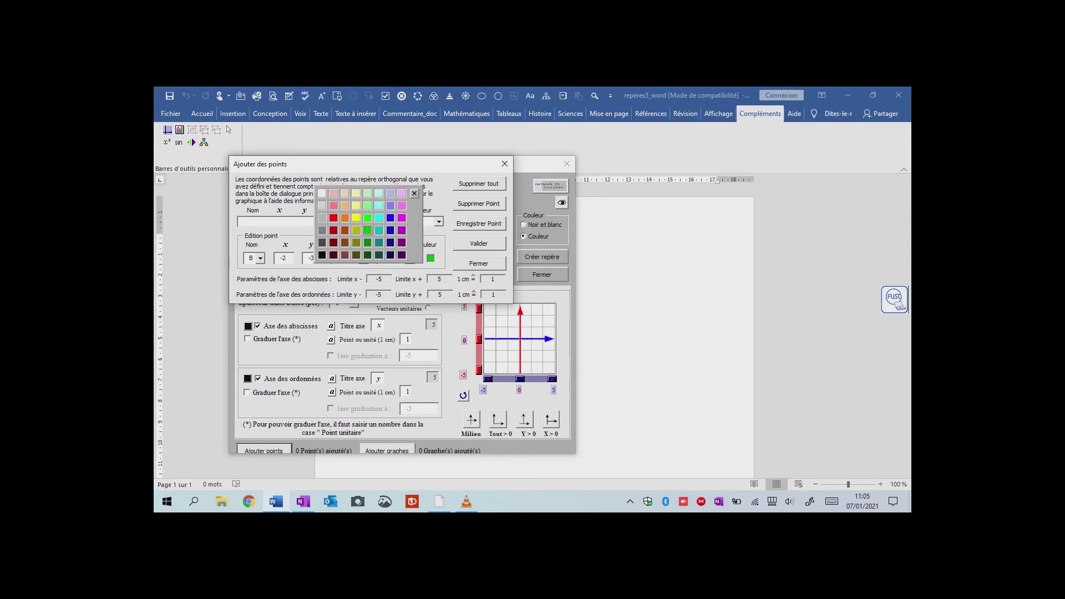
{"action": "left_click", "coordinate": [378, 230]}
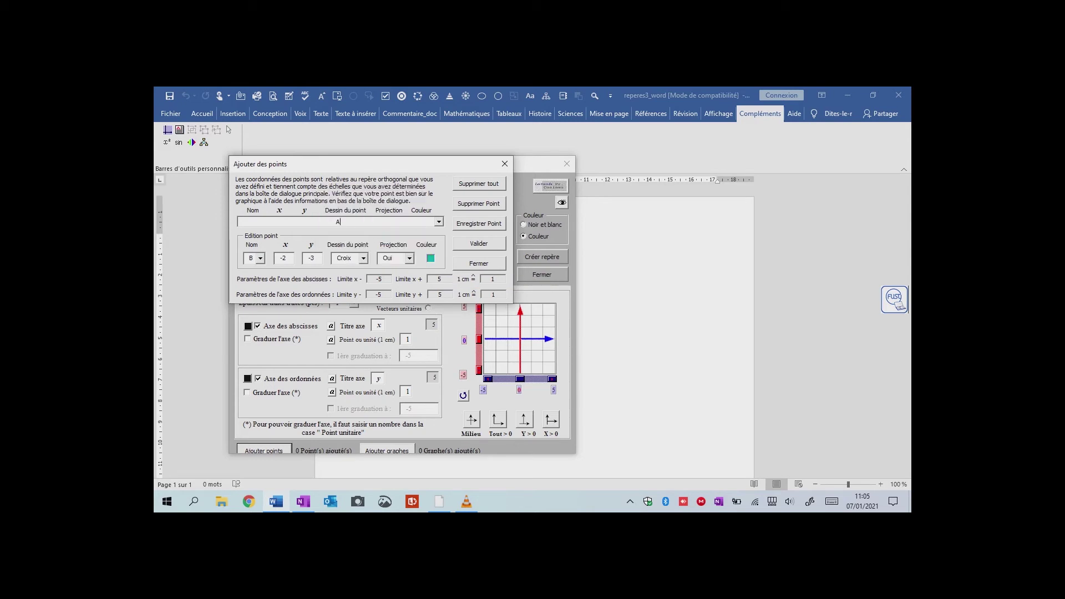
{"action": "left_click", "coordinate": [479, 223]}
- Validate the list of points and generate the coordinate system in the document
{"action": "left_click", "coordinate": [478, 244]}
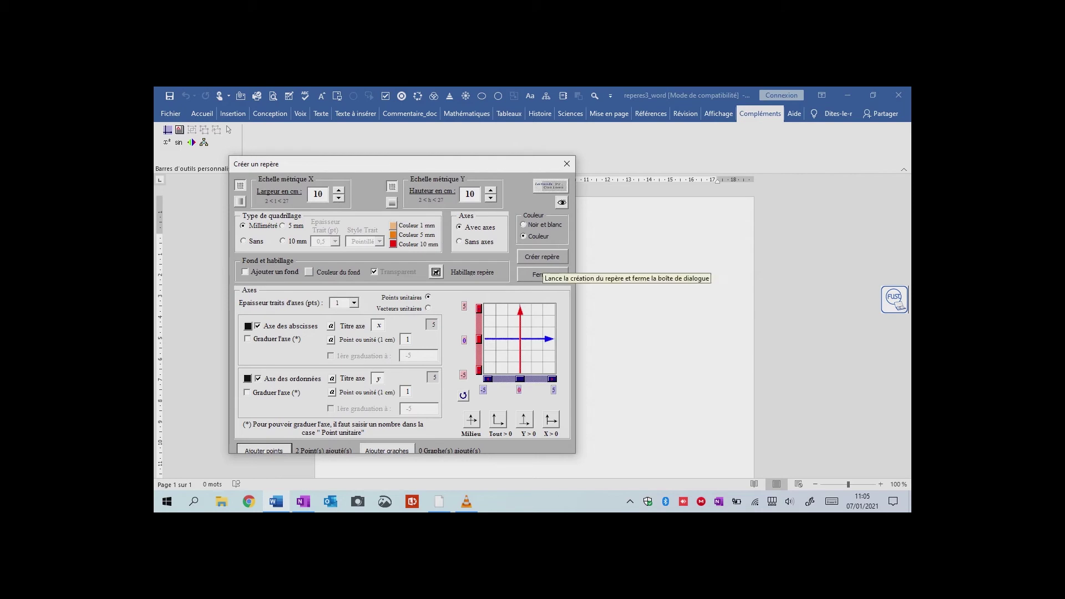
{"action": "left_click", "coordinate": [542, 256]}
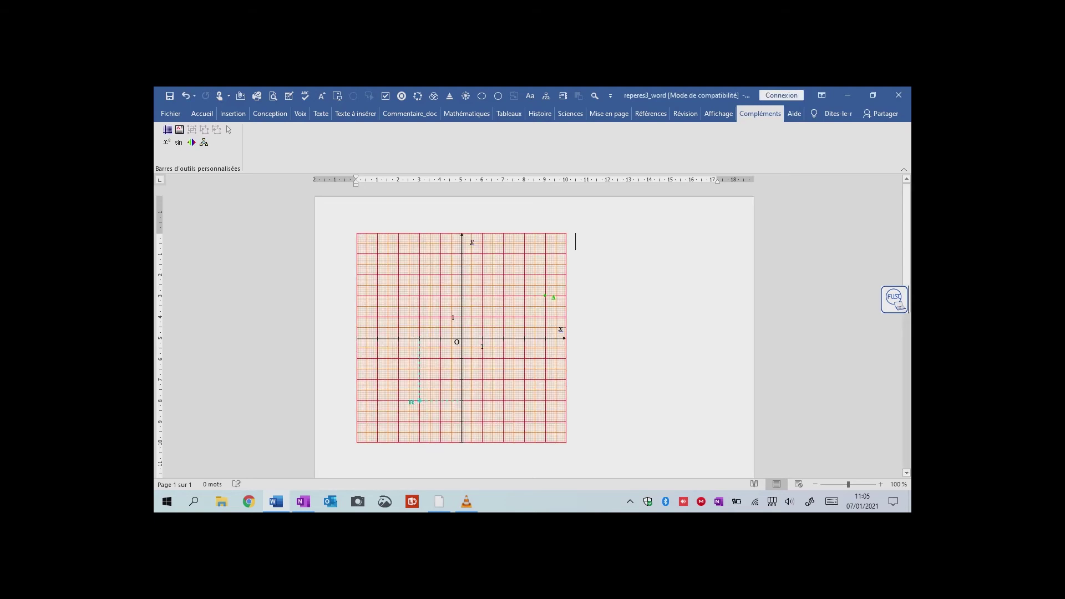
- Select the inserted graph and enlarge it to about 17 cm wide, extending down to the page's bottom margin
{"action": "scroll", "coordinate": [533, 328], "scroll_direction": "down", "scroll_amount": 2}
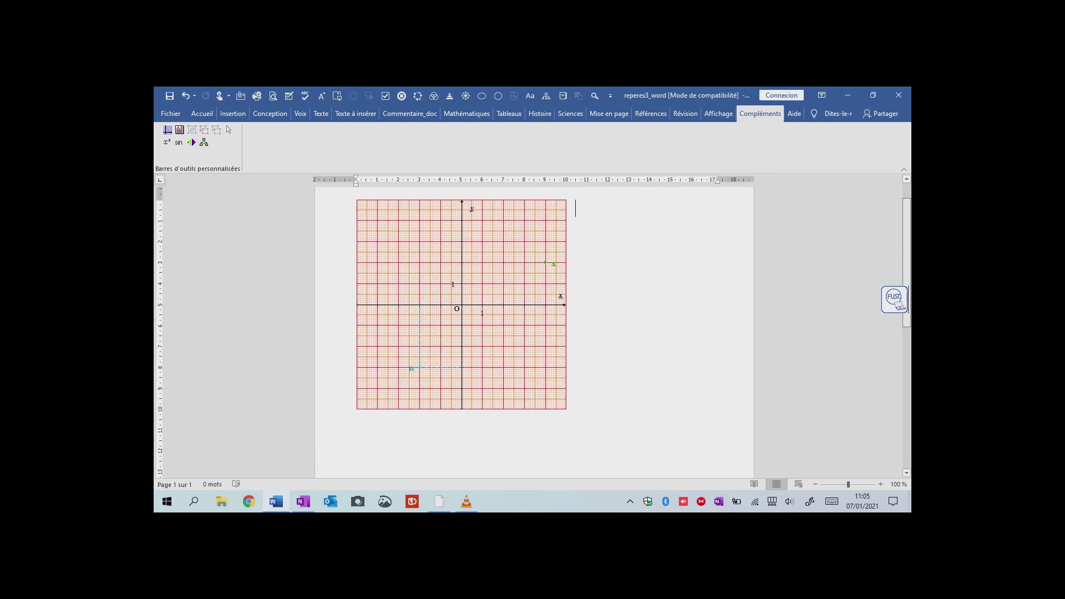
{"action": "left_click", "coordinate": [461, 293]}
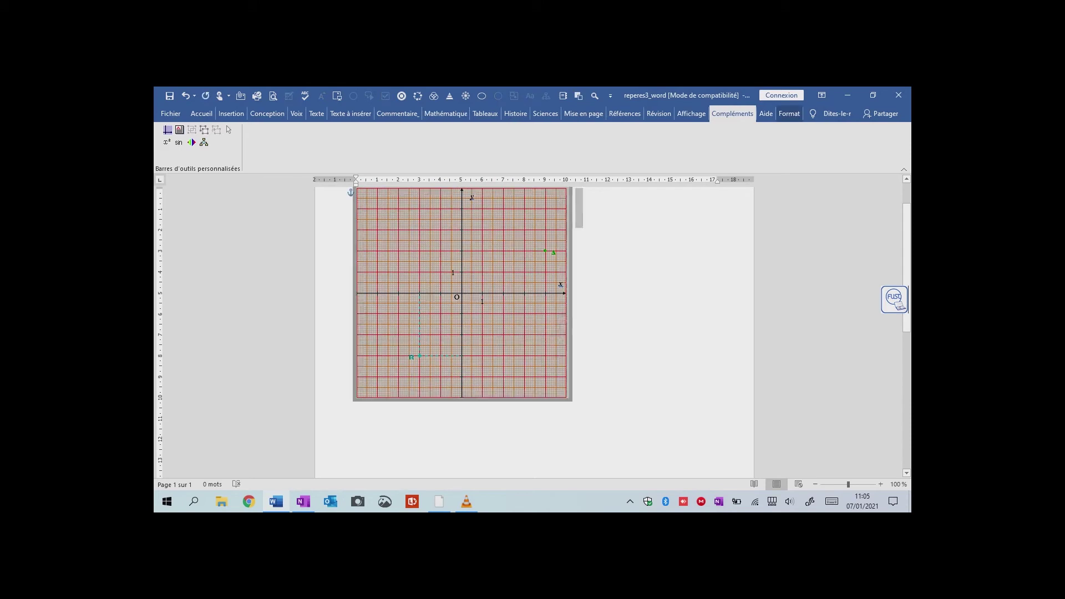
{"action": "left_click", "coordinate": [545, 251]}
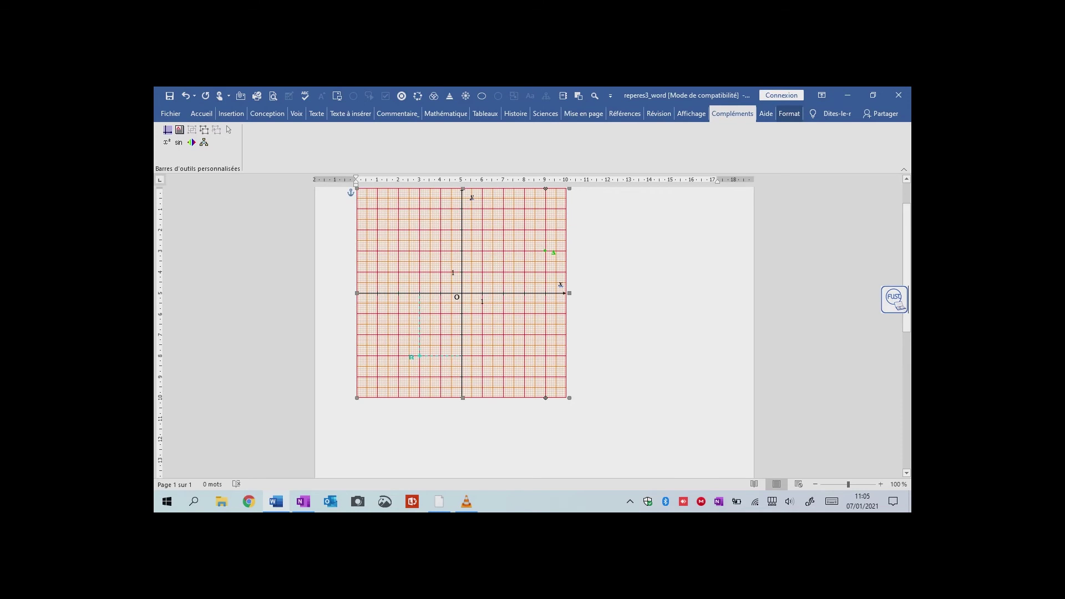
{"action": "scroll", "coordinate": [532, 327], "scroll_direction": "down", "scroll_amount": 3}
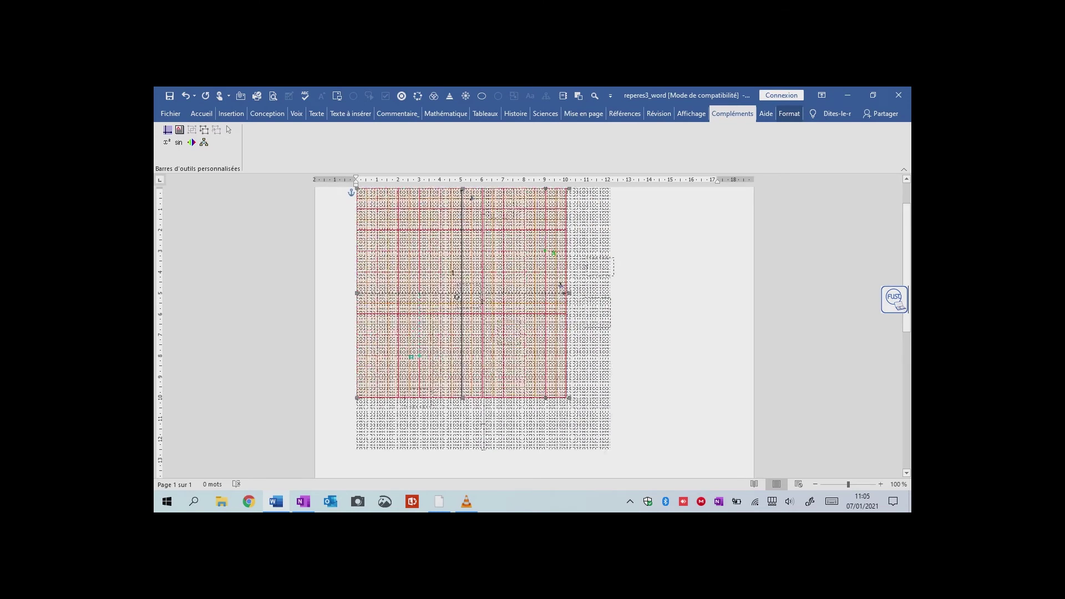
{"action": "scroll", "coordinate": [533, 328], "scroll_direction": "down", "scroll_amount": 5}
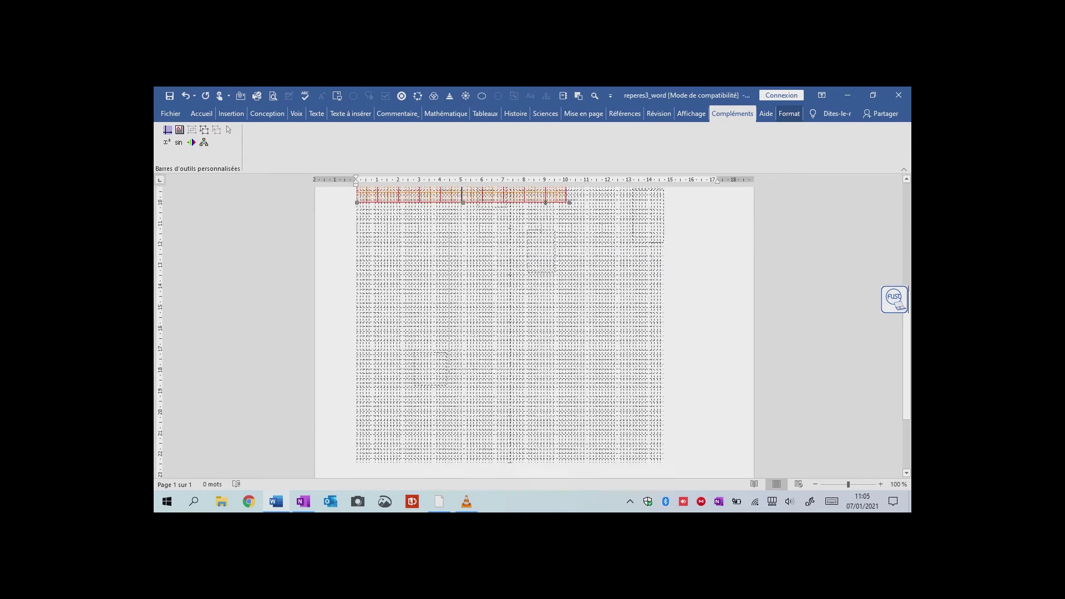
{"action": "scroll", "coordinate": [532, 328], "scroll_direction": "down", "scroll_amount": 3}
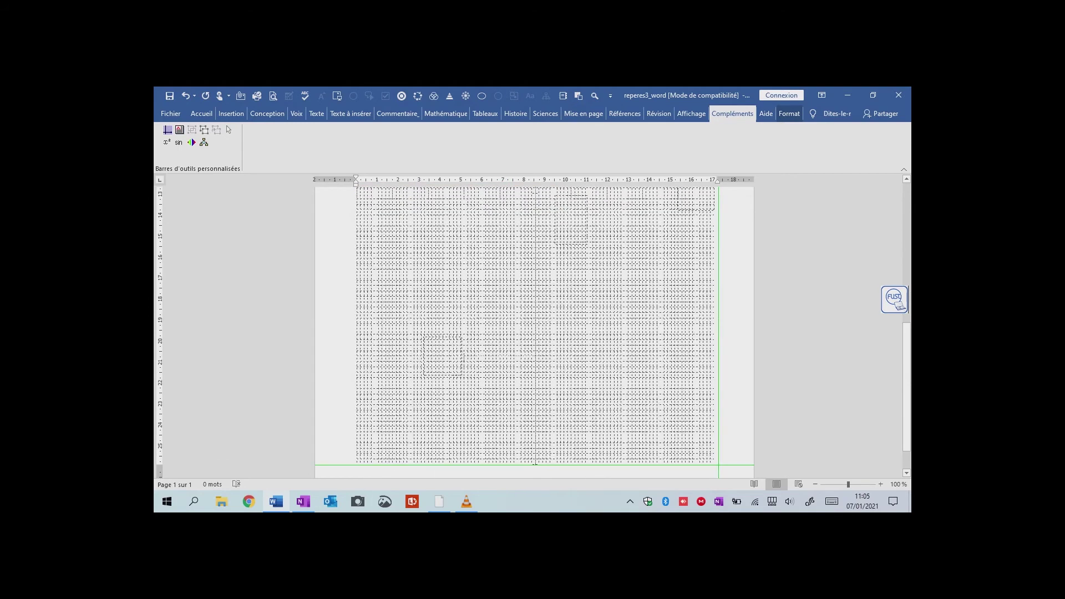
{"action": "left_click_drag", "start_coordinate": [715, 464], "coordinate": [715, 460]}
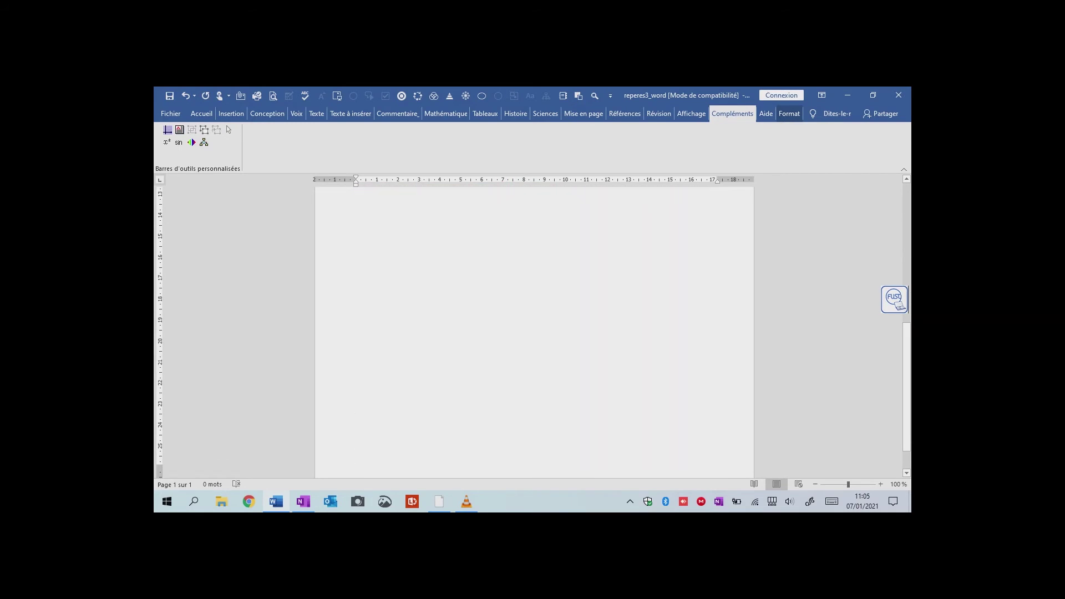
{"action": "left_click_drag", "start_coordinate": [906, 386], "coordinate": [906, 330]}
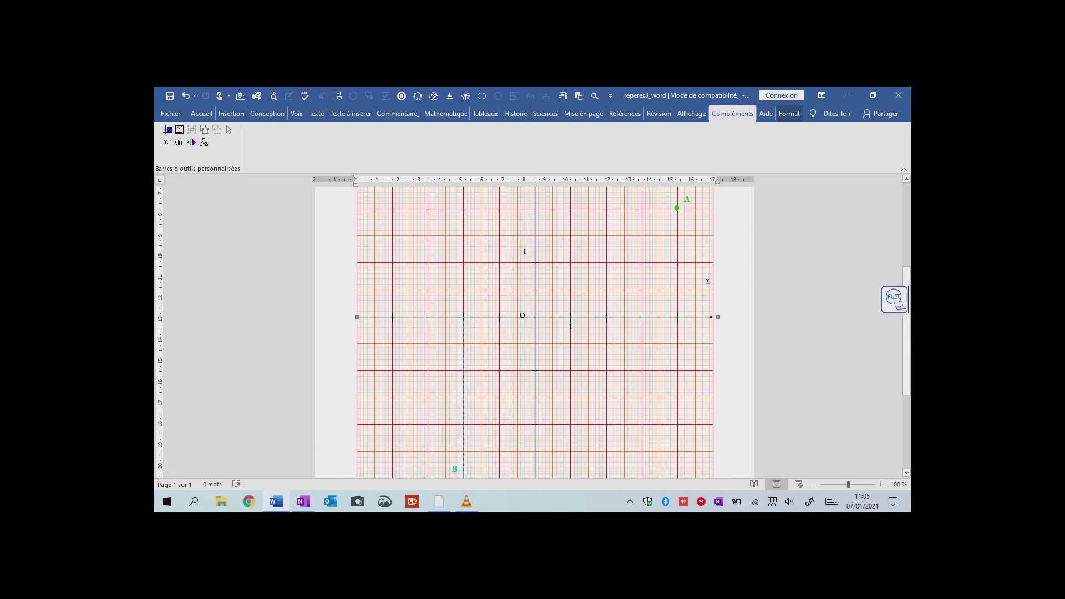
{"action": "left_click", "coordinate": [815, 484]}
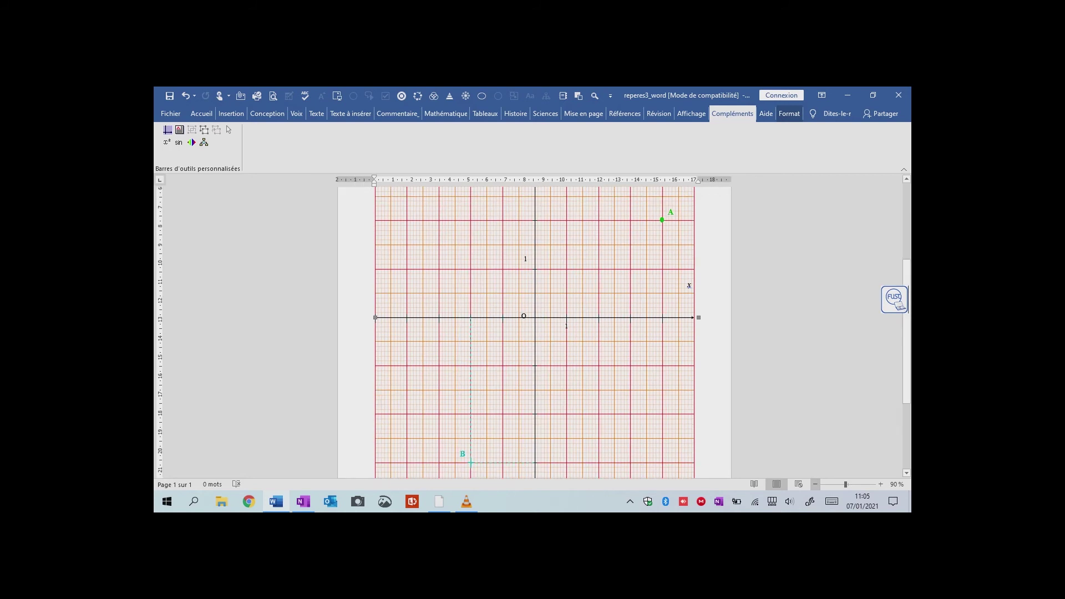
- Capture a screen clipping of the entire coordinate system with the document zoomed out to 50 %
{"action": "left_click", "coordinate": [815, 484]}
{"action": "left_click", "coordinate": [815, 484]}
{"action": "left_click", "coordinate": [814, 484]}
{"action": "left_click", "coordinate": [815, 484]}
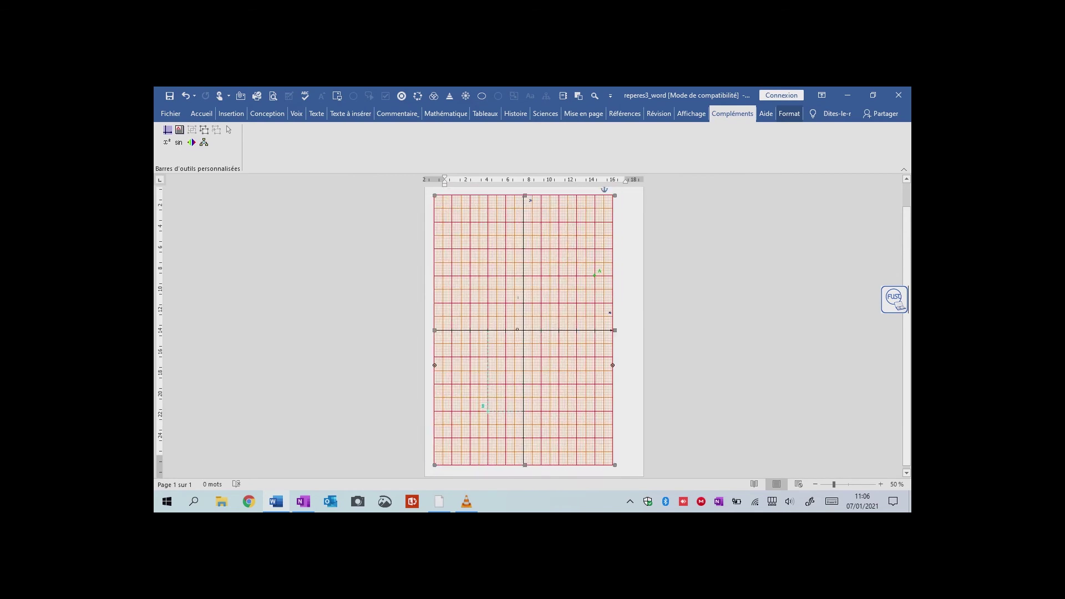
{"action": "left_click", "coordinate": [618, 197]}
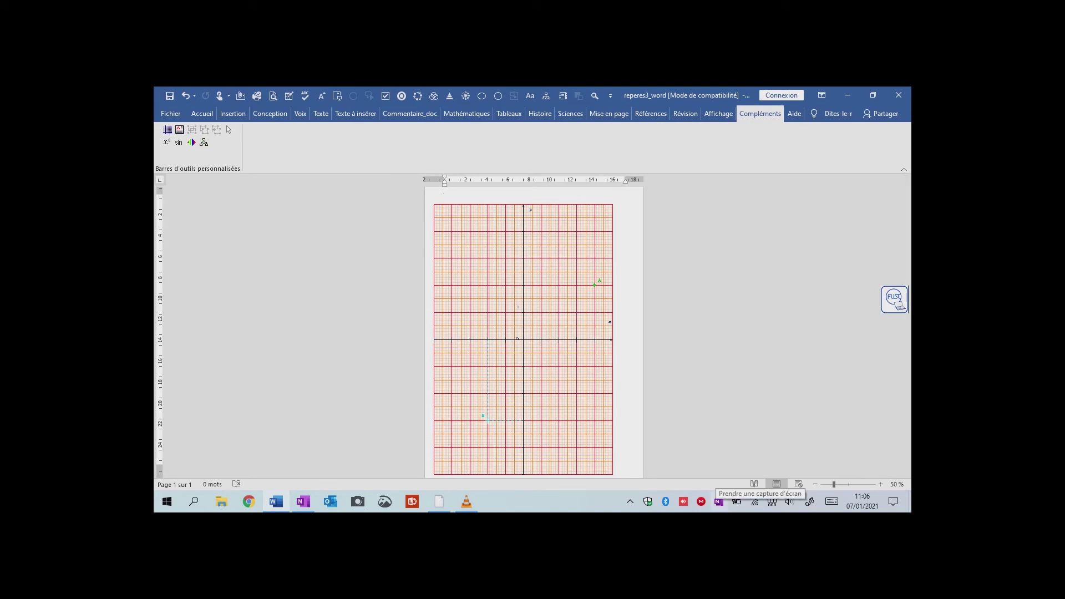
{"action": "left_click", "coordinate": [719, 501]}
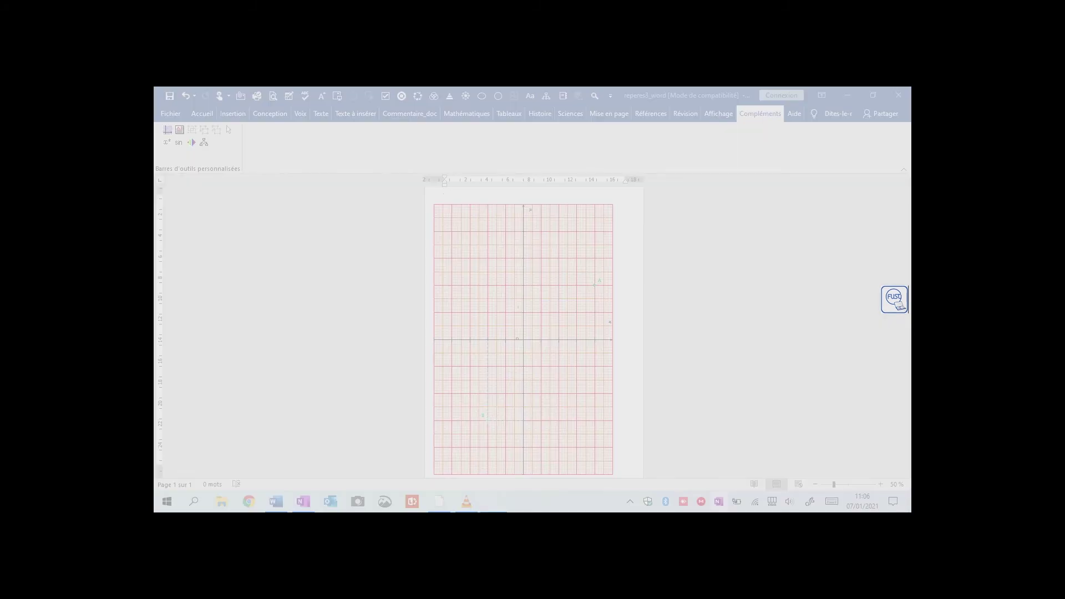
{"action": "left_click_drag", "start_coordinate": [429, 202], "coordinate": [615, 477]}
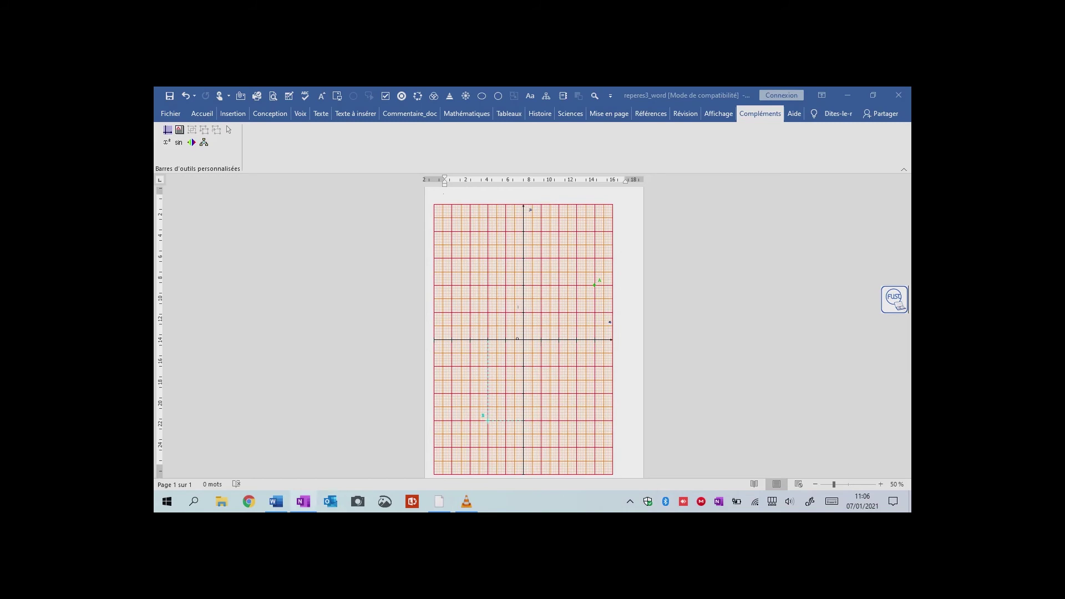
- Switch to OneNote and paste the clipping of the coordinate system near the top of the untitled page
{"action": "mouse_move", "coordinate": [302, 502]}
{"action": "key", "text": "alt+Tab"}
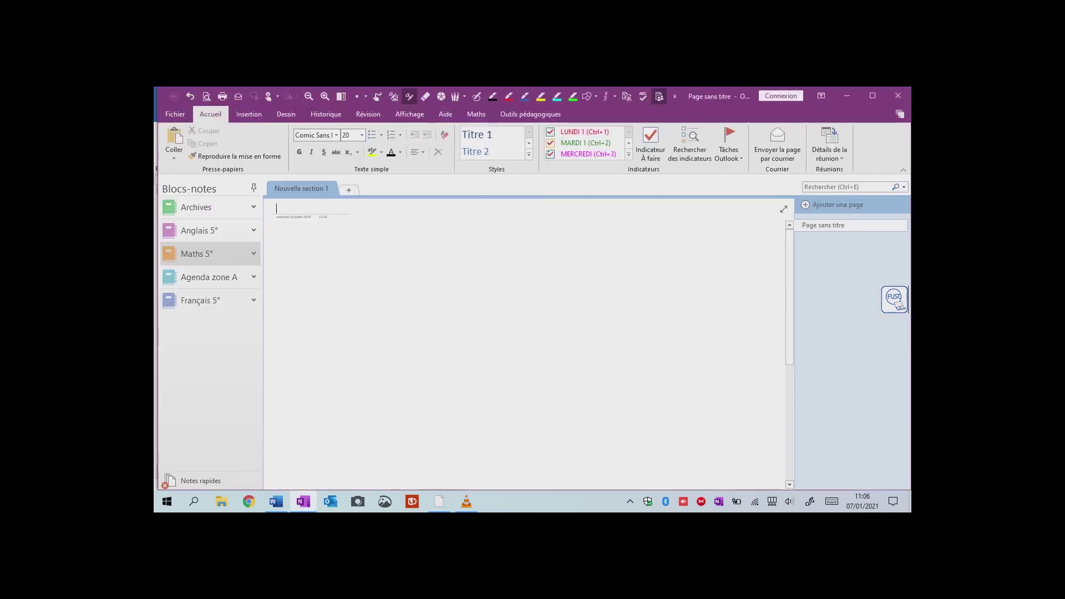
{"action": "left_click", "coordinate": [289, 236]}
{"action": "right_click", "coordinate": [289, 238]}
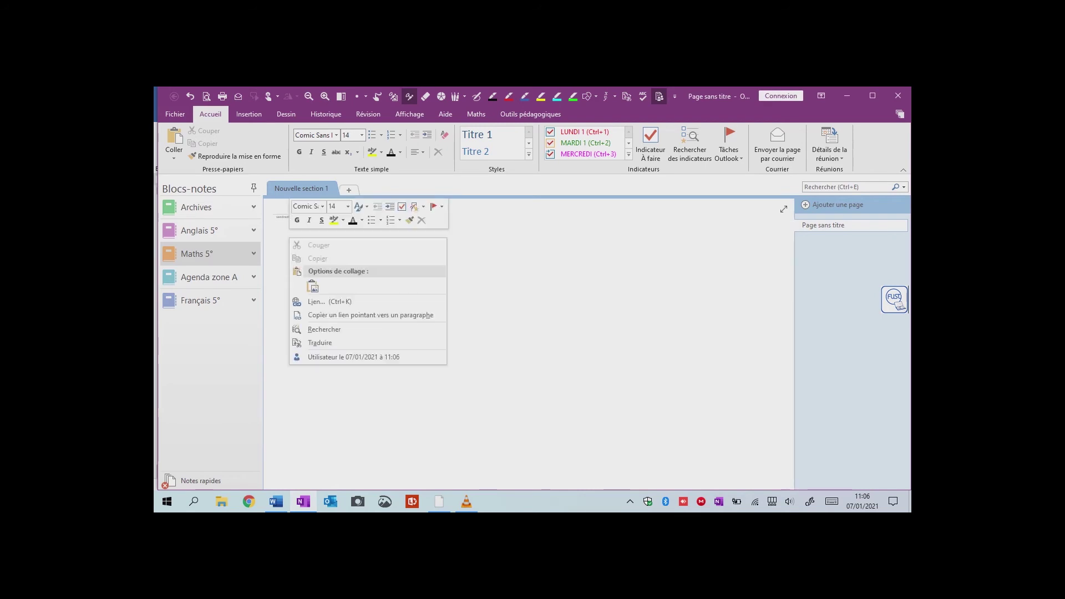
{"action": "left_click", "coordinate": [313, 286]}
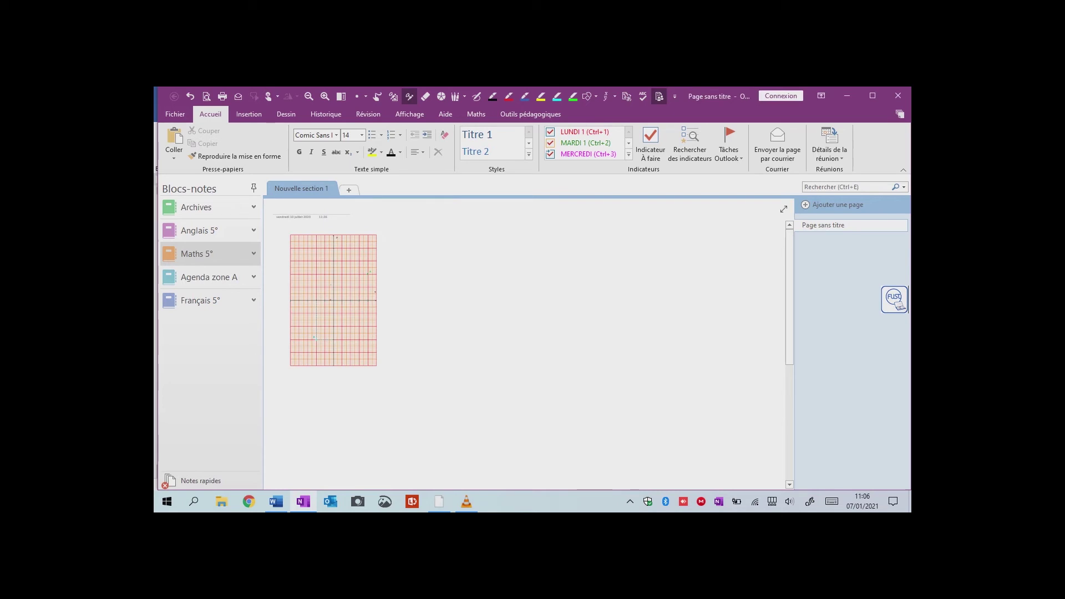
{"action": "scroll", "coordinate": [382, 329], "scroll_direction": "up", "scroll_amount": 5}
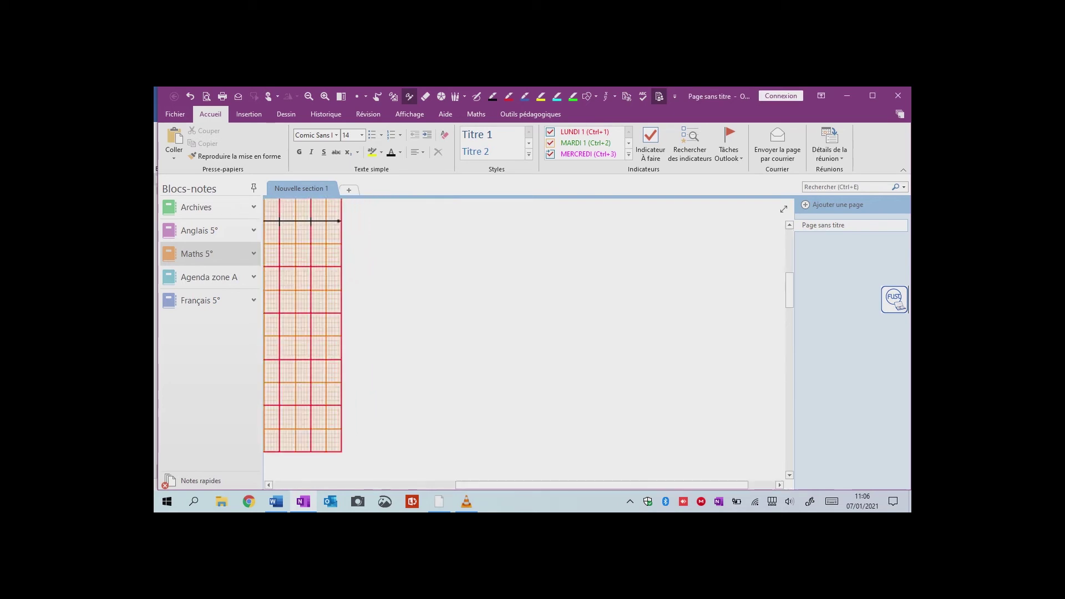
{"action": "scroll", "coordinate": [476, 296], "scroll_direction": "up", "scroll_amount": 4}
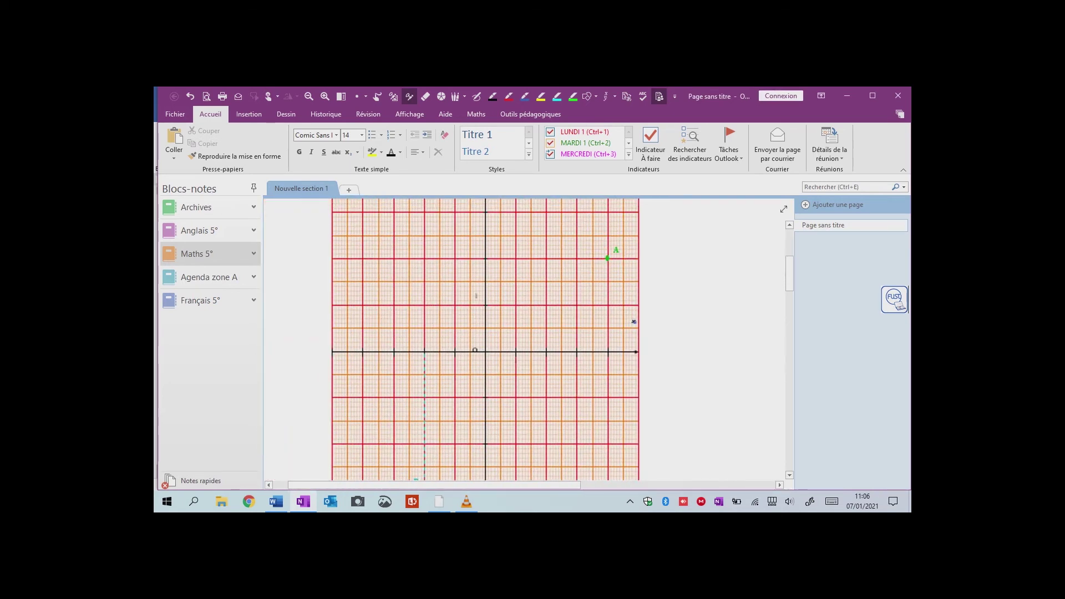
{"action": "scroll", "coordinate": [491, 340], "scroll_direction": "down", "scroll_amount": 1}
{"action": "scroll", "coordinate": [502, 340], "scroll_direction": "right", "scroll_amount": 2}
{"action": "scroll", "coordinate": [476, 339], "scroll_direction": "down", "scroll_amount": 5}
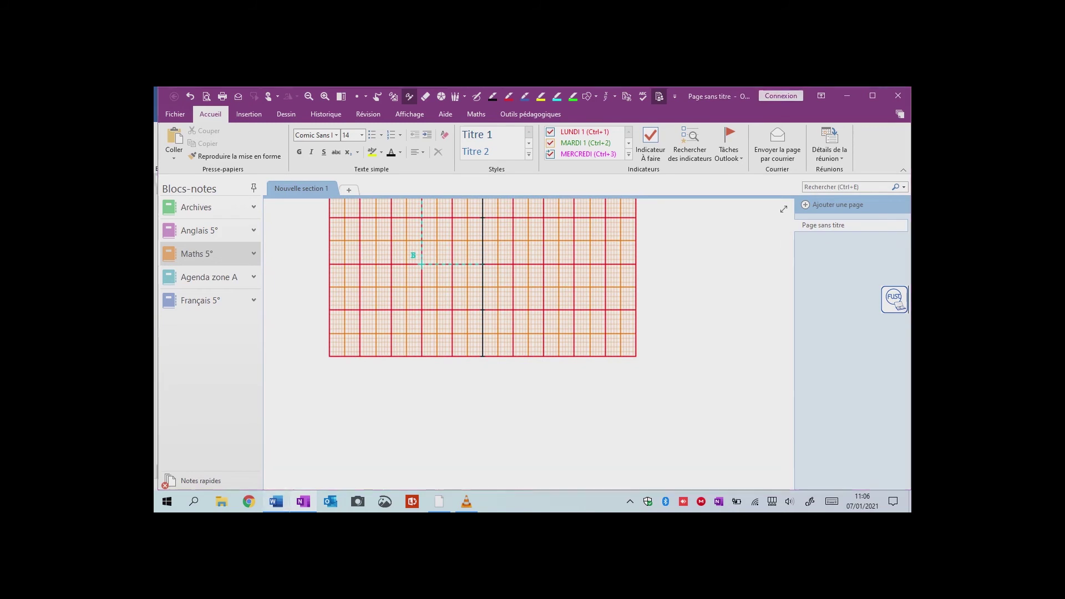
- Return to the Word document and delete the coordinate system from the page
{"action": "key", "text": "alt+Tab"}
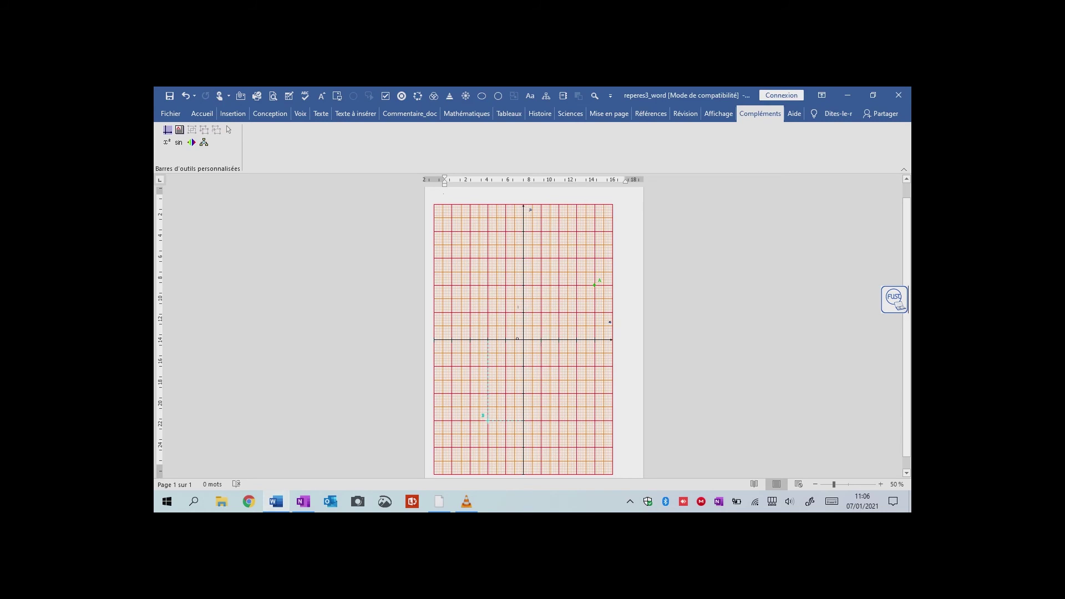
{"action": "left_click", "coordinate": [523, 340]}
{"action": "key", "text": "Delete"}
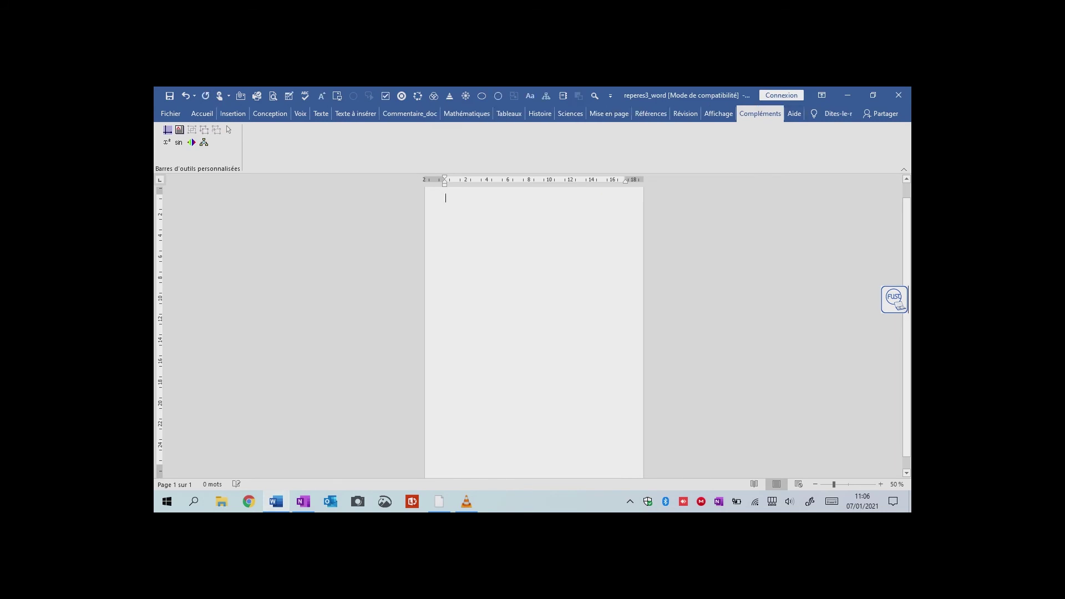
- Bring up the Créer un repère settings and check the point editor without changing anything
{"action": "left_click", "coordinate": [168, 130]}
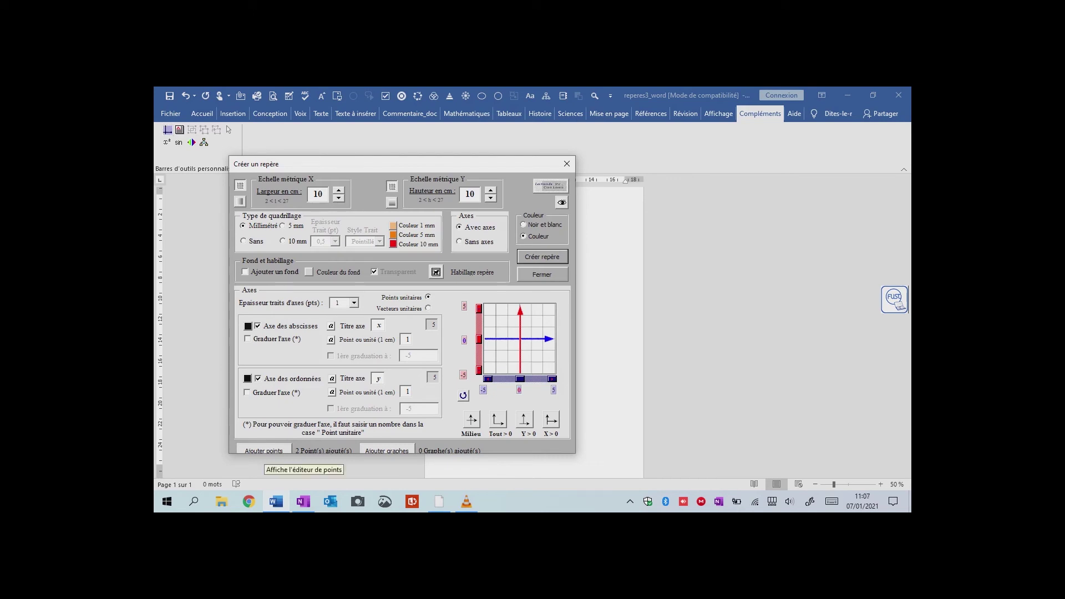
{"action": "left_click", "coordinate": [264, 450]}
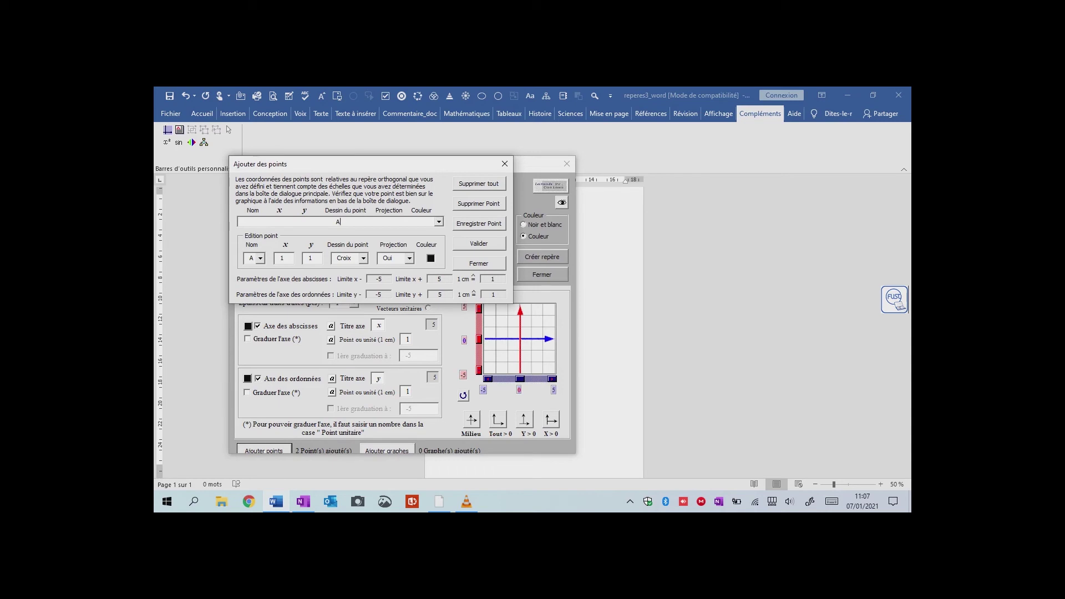
{"action": "left_click", "coordinate": [505, 164]}
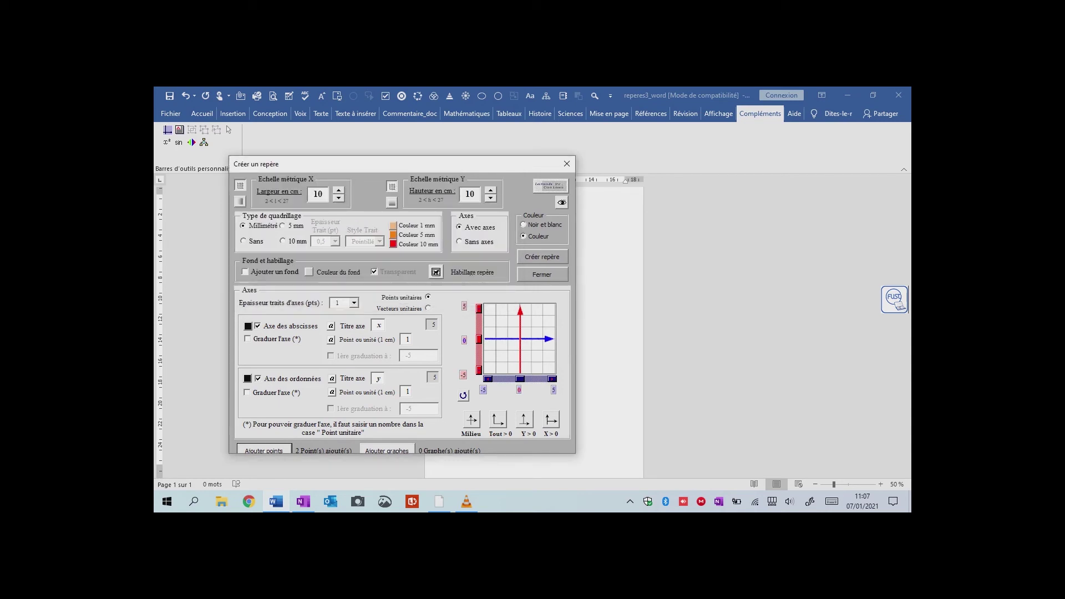
- Examine the graph editor's function list and its options for number of points, line style and thickness
{"action": "left_click", "coordinate": [386, 450]}
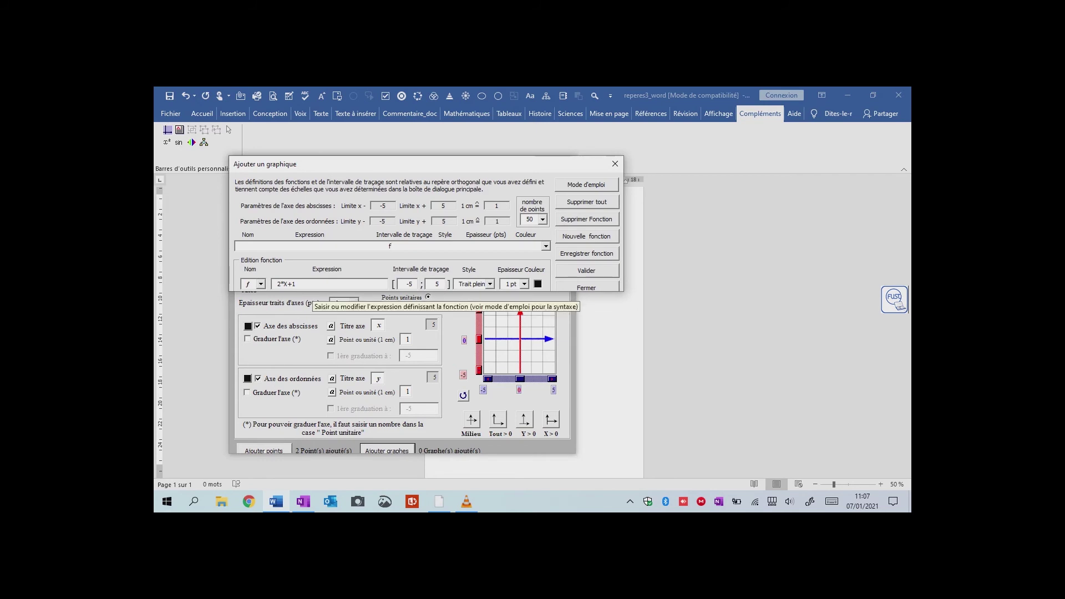
{"action": "left_click", "coordinate": [546, 246]}
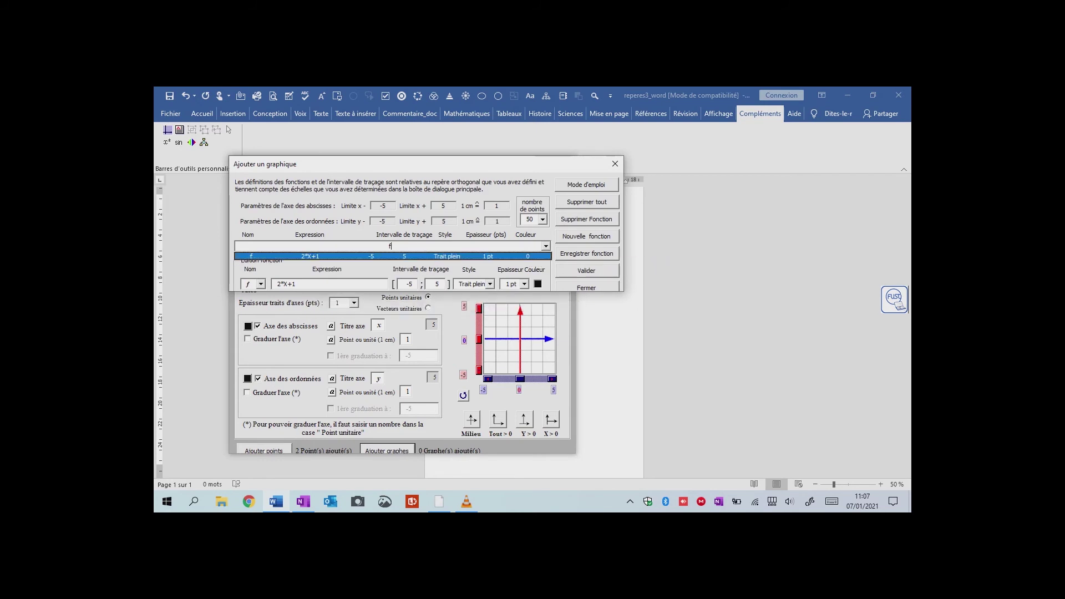
{"action": "left_click", "coordinate": [545, 246]}
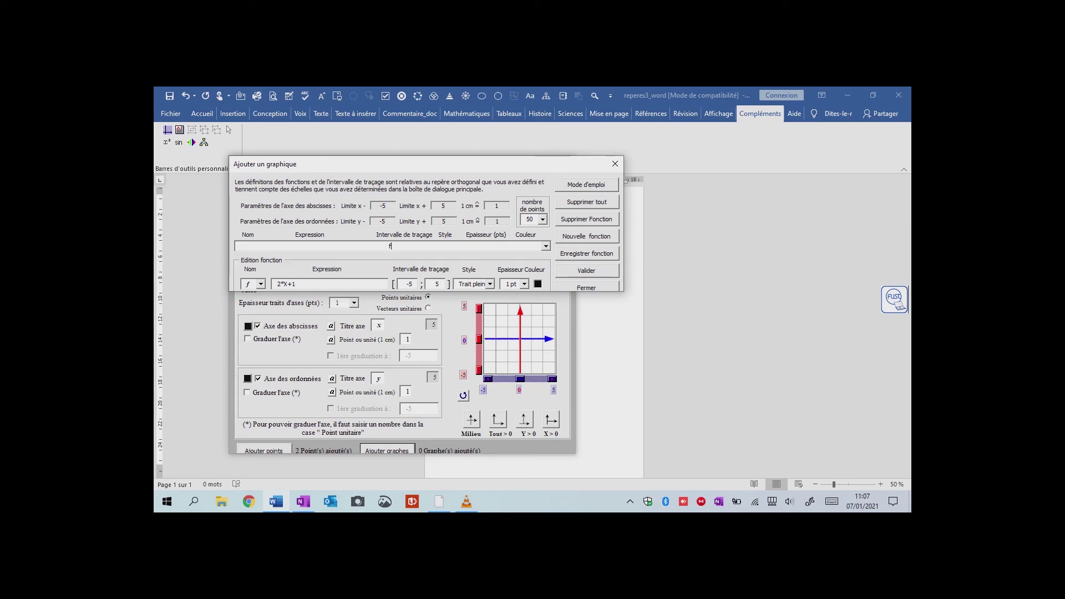
{"action": "left_click", "coordinate": [532, 219]}
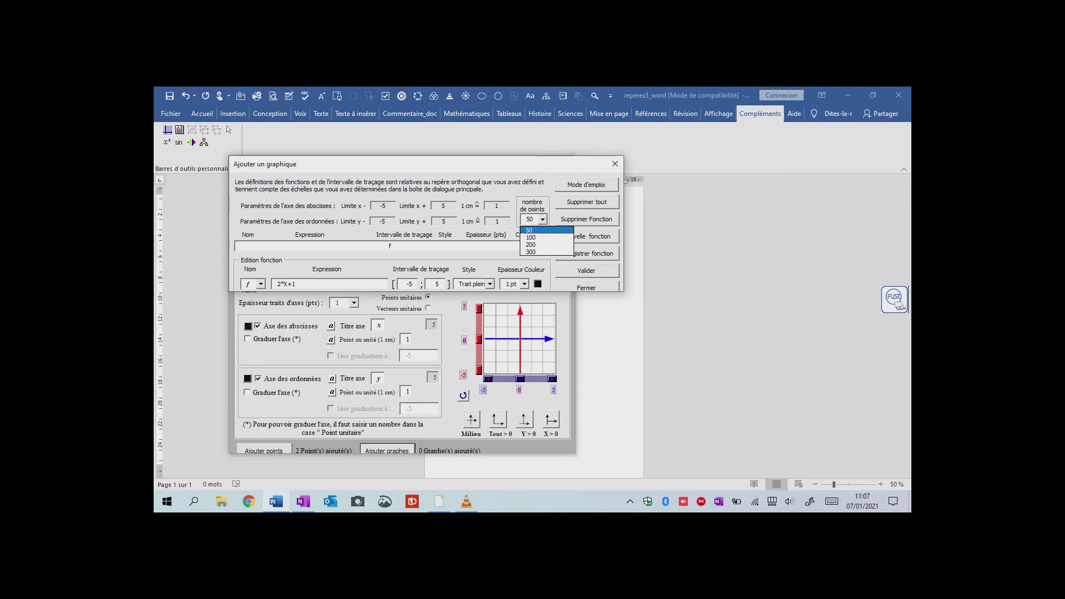
{"action": "left_click", "coordinate": [542, 220]}
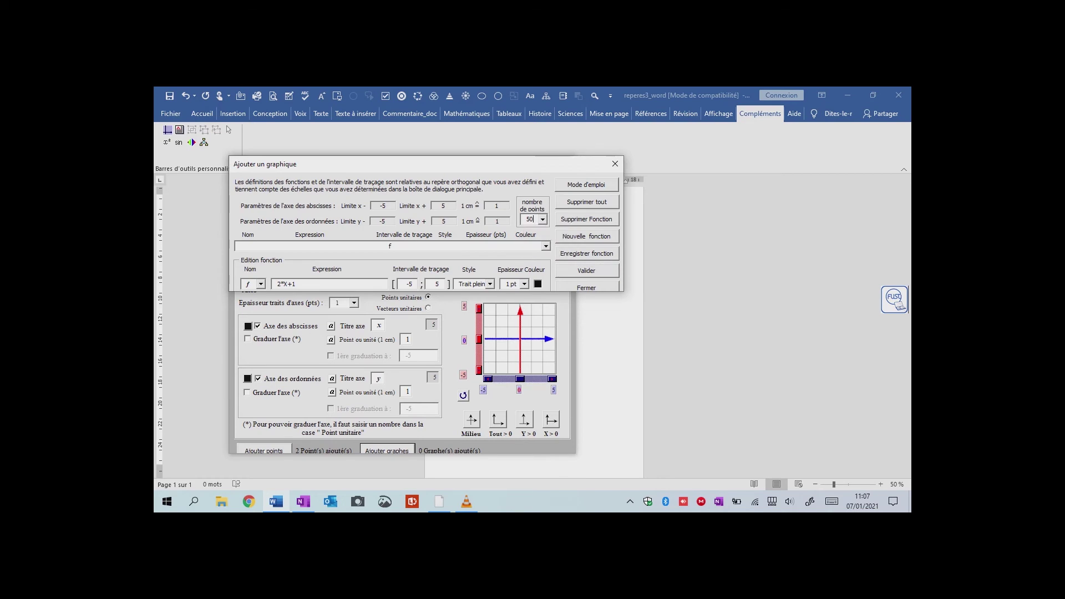
{"action": "left_click", "coordinate": [483, 283]}
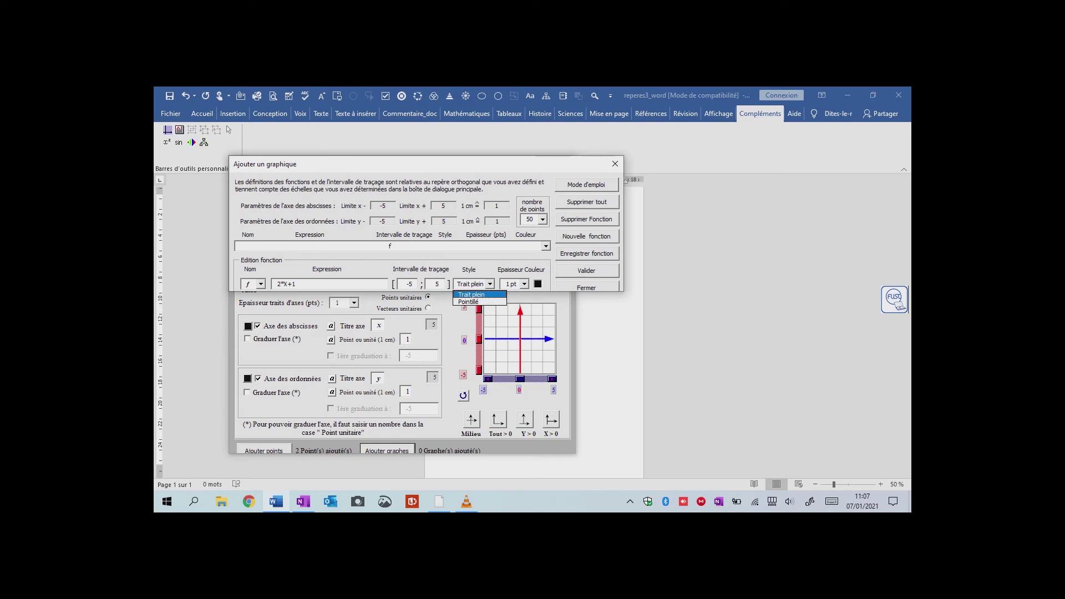
{"action": "left_click", "coordinate": [490, 284]}
{"action": "left_click", "coordinate": [524, 284]}
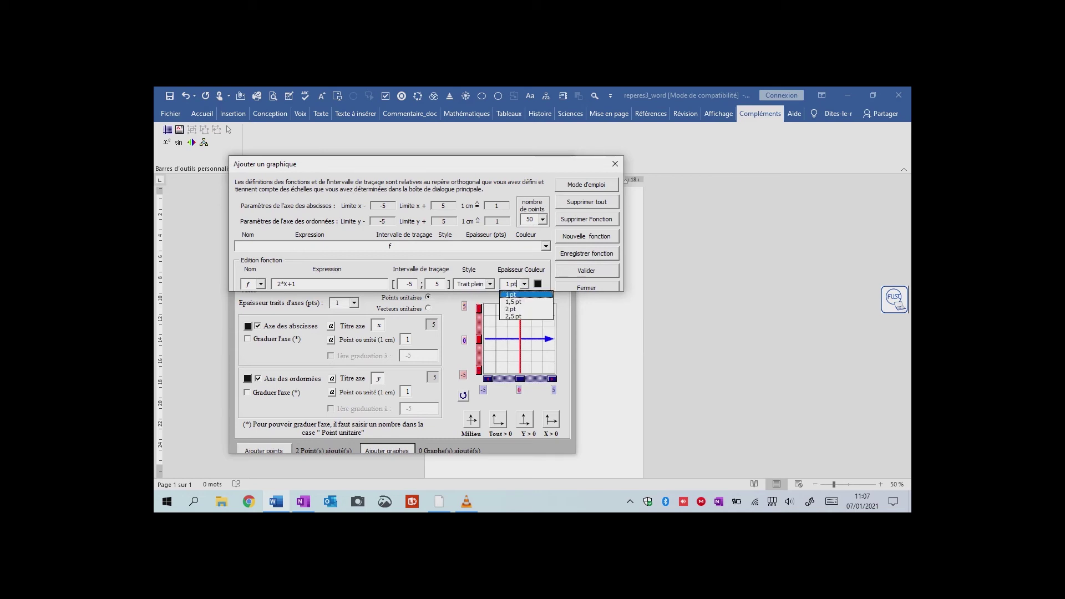
{"action": "left_click", "coordinate": [524, 284]}
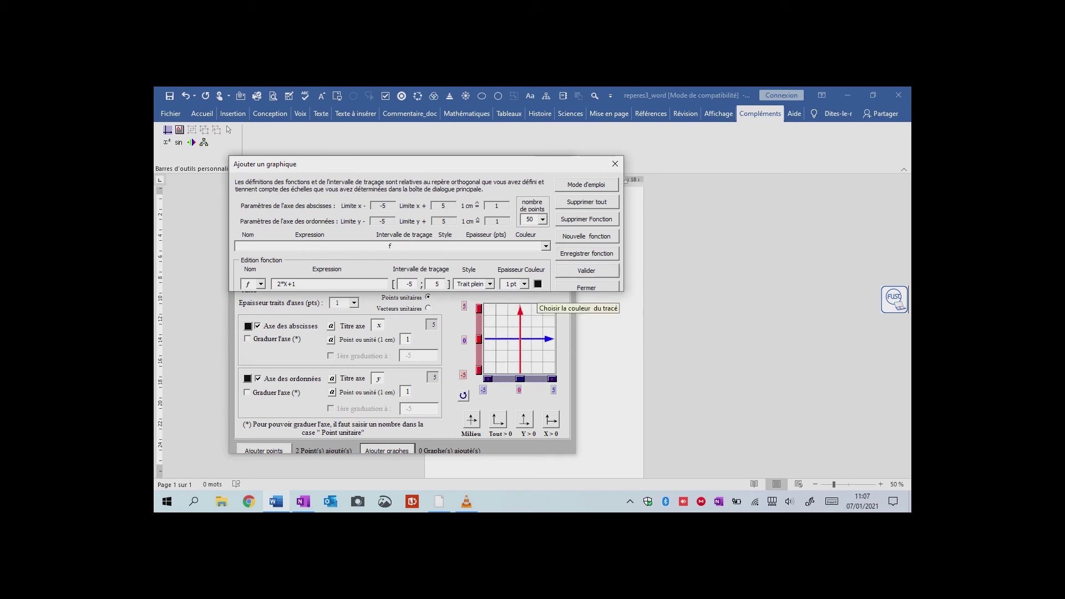
- Try light yellow as the trace colour of function f and start editing its expression
{"action": "left_click", "coordinate": [537, 284]}
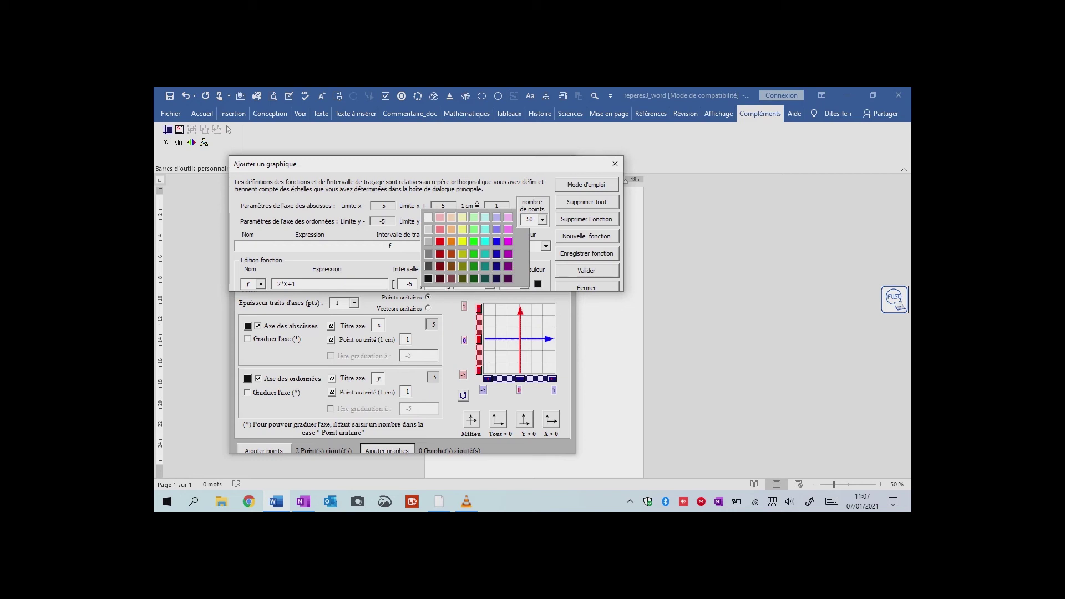
{"action": "left_click", "coordinate": [462, 230]}
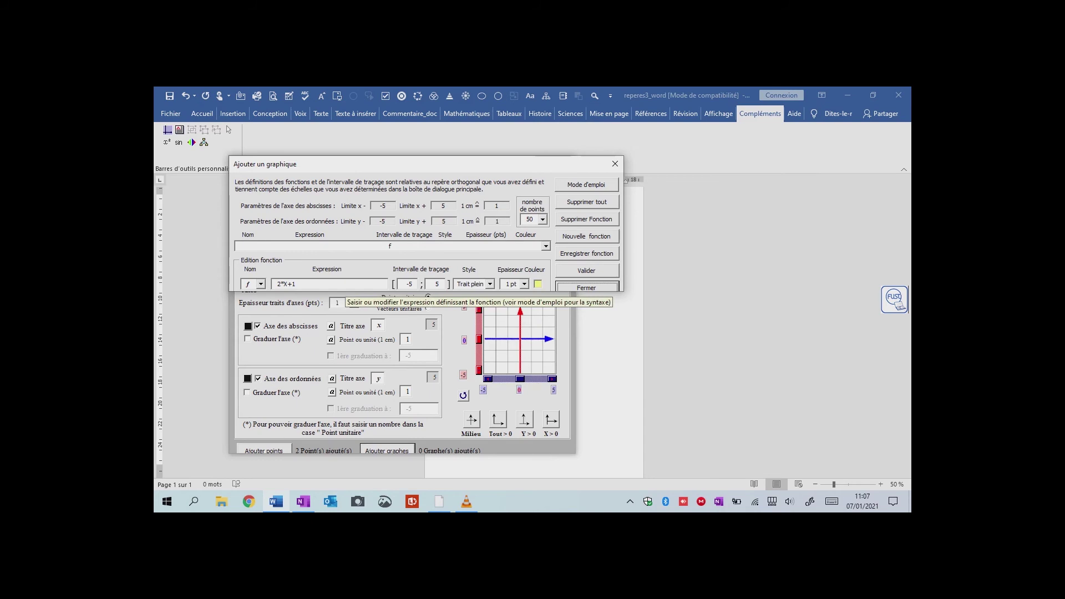
{"action": "left_click", "coordinate": [278, 284]}
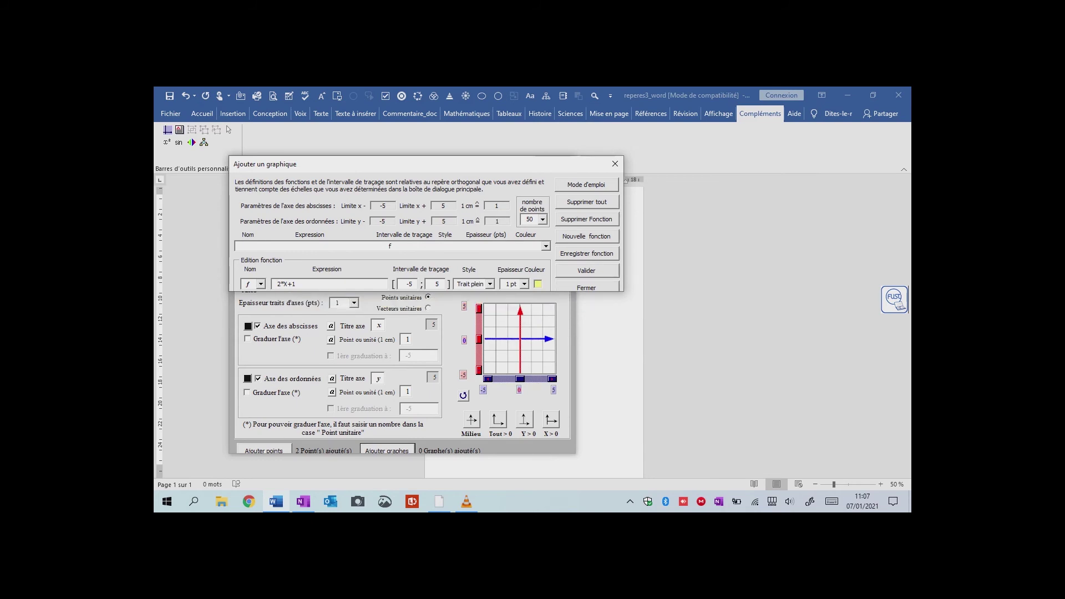
{"action": "type", "text": "3X^2+"}
- Validate function f with the expression 2*X+1 and generate the coordinate system with its graph in the document
{"action": "left_click", "coordinate": [586, 270]}
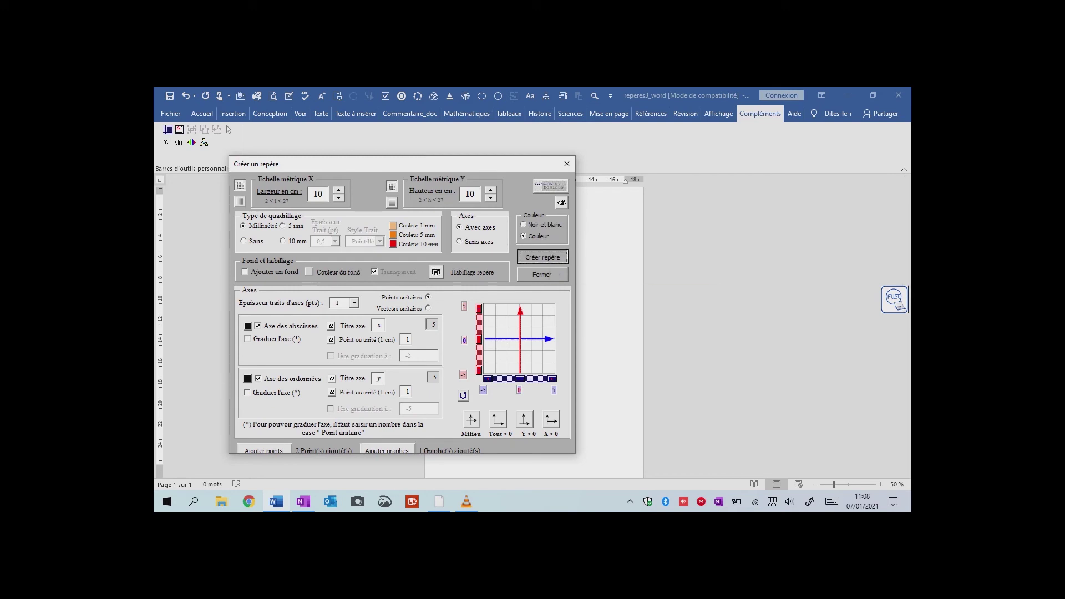
{"action": "left_click", "coordinate": [542, 256]}
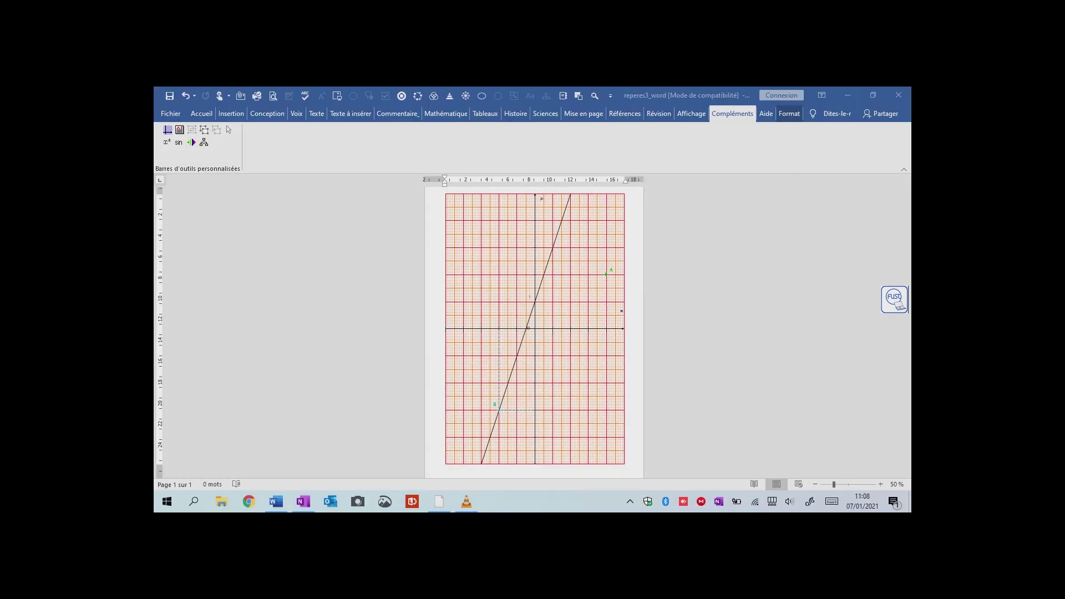
- Switch to OneNote and paste the clipping of the graph with the plotted line below the first one
{"action": "key", "text": "alt+Tab"}
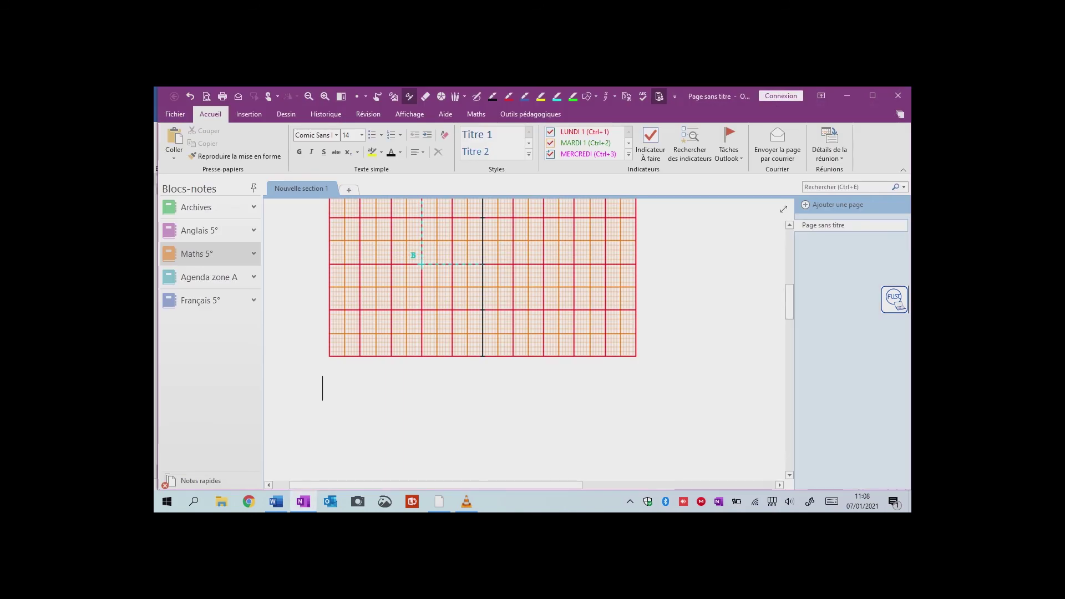
{"action": "key", "text": "ctrl+v"}
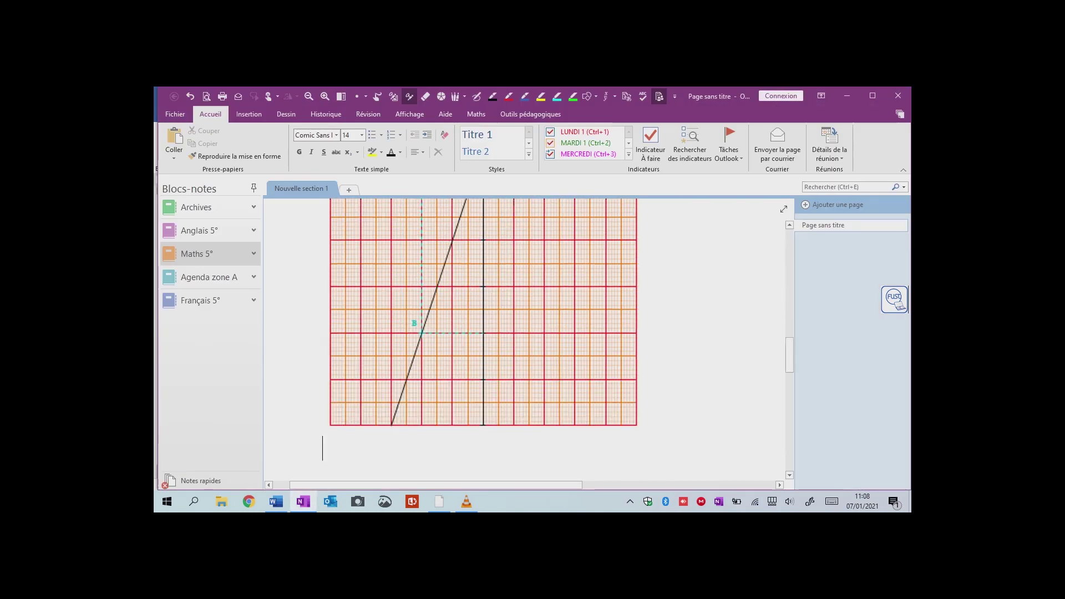
{"action": "scroll", "coordinate": [660, 366], "scroll_direction": "down", "scroll_amount": 5}
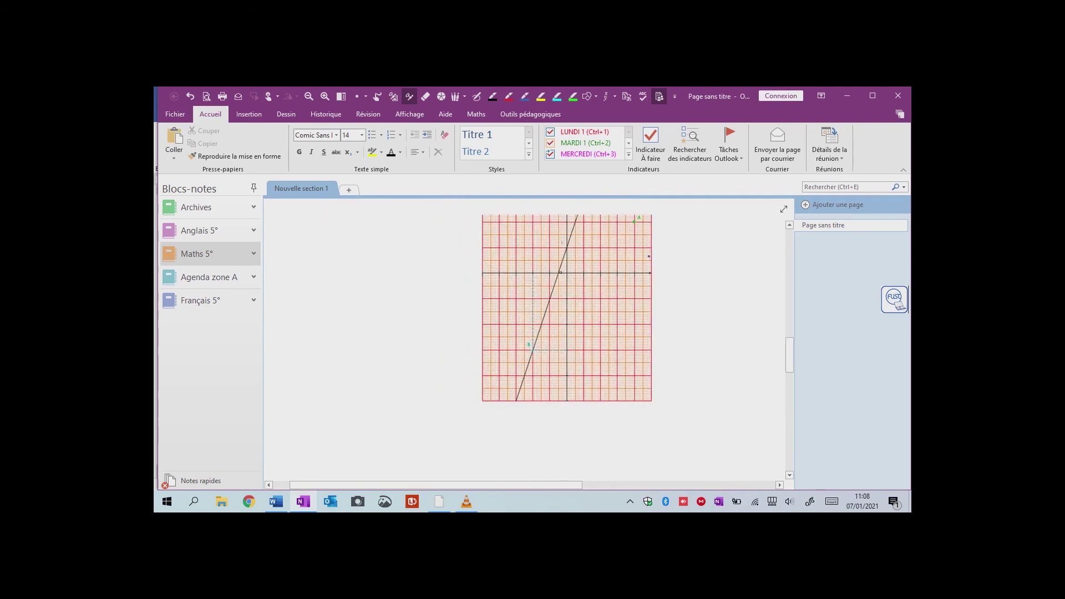
{"action": "scroll", "coordinate": [527, 338], "scroll_direction": "up", "scroll_amount": 1}
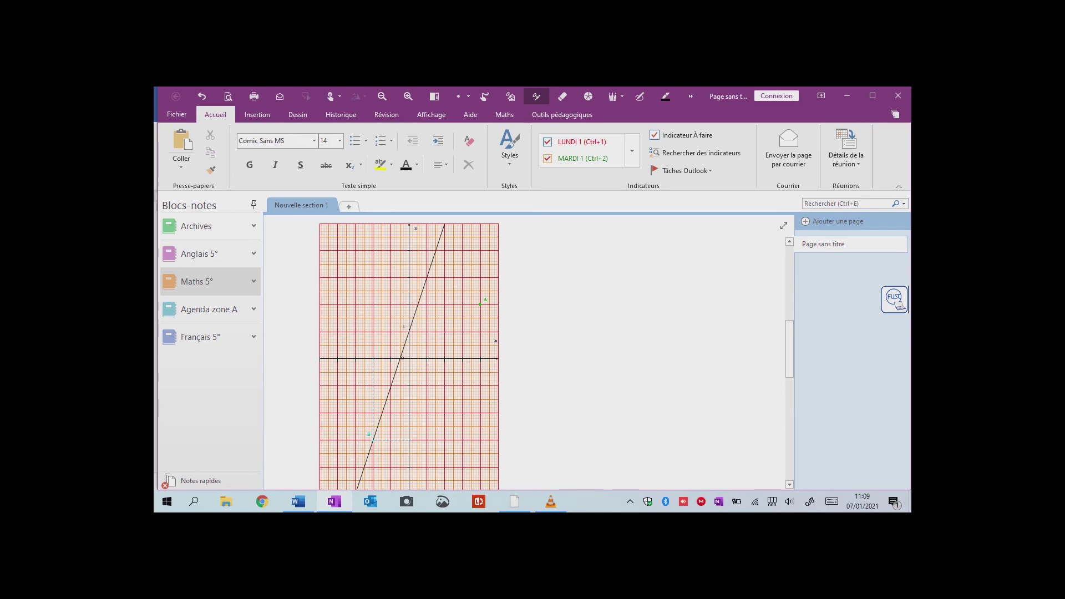
{"action": "scroll", "coordinate": [371, 378], "scroll_direction": "up", "scroll_amount": 8}
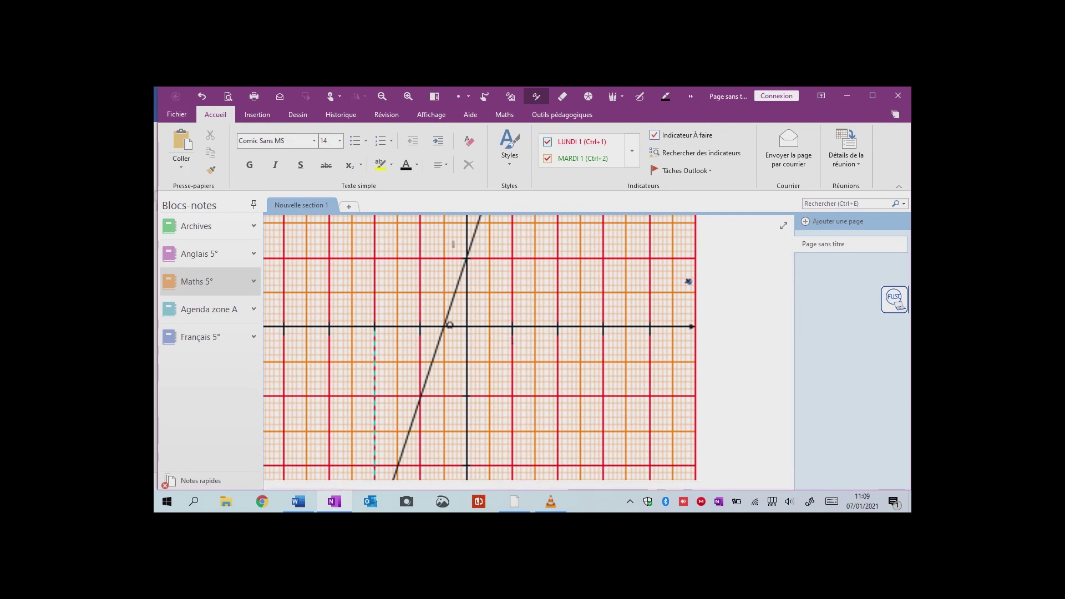
- Mark points for a curve as small handwritten crosses on the pasted graph with the thick black pen
{"action": "left_click", "coordinate": [298, 115]}
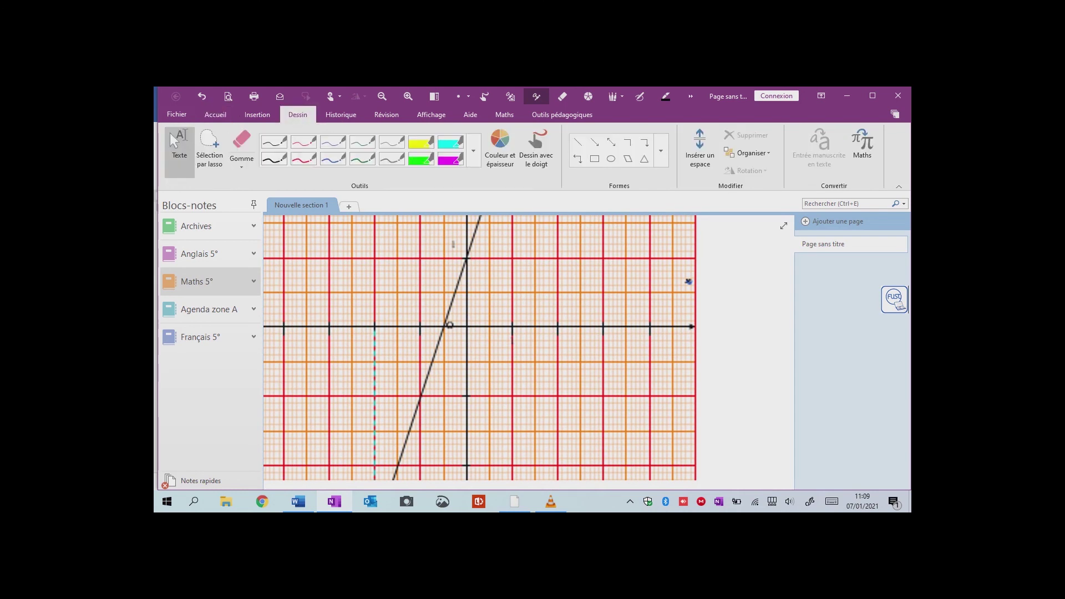
{"action": "left_click", "coordinate": [274, 159]}
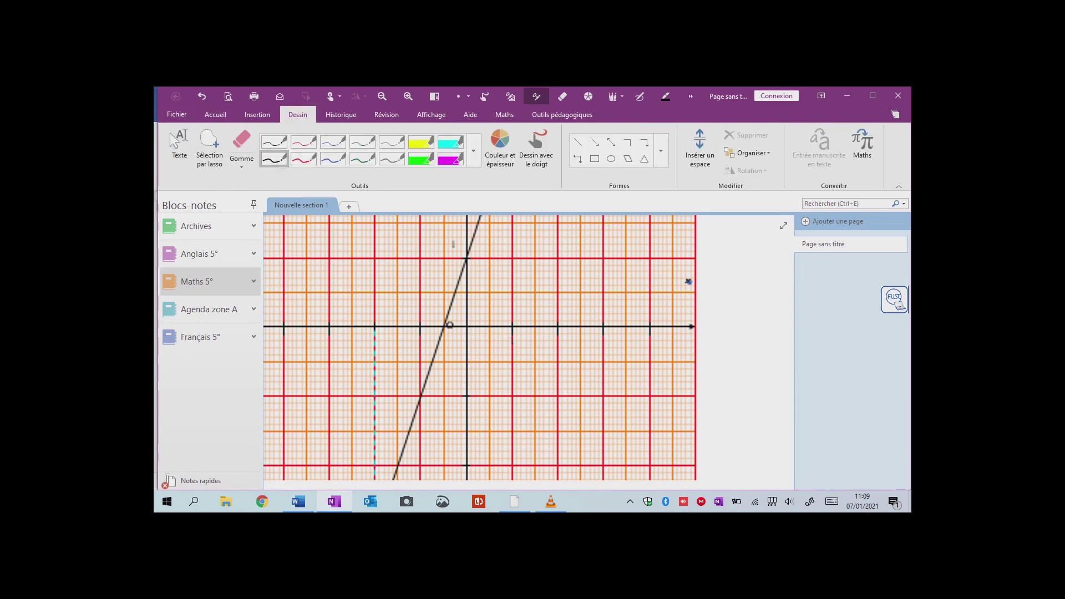
{"action": "left_click_drag", "start_coordinate": [351, 400], "coordinate": [357, 400]}
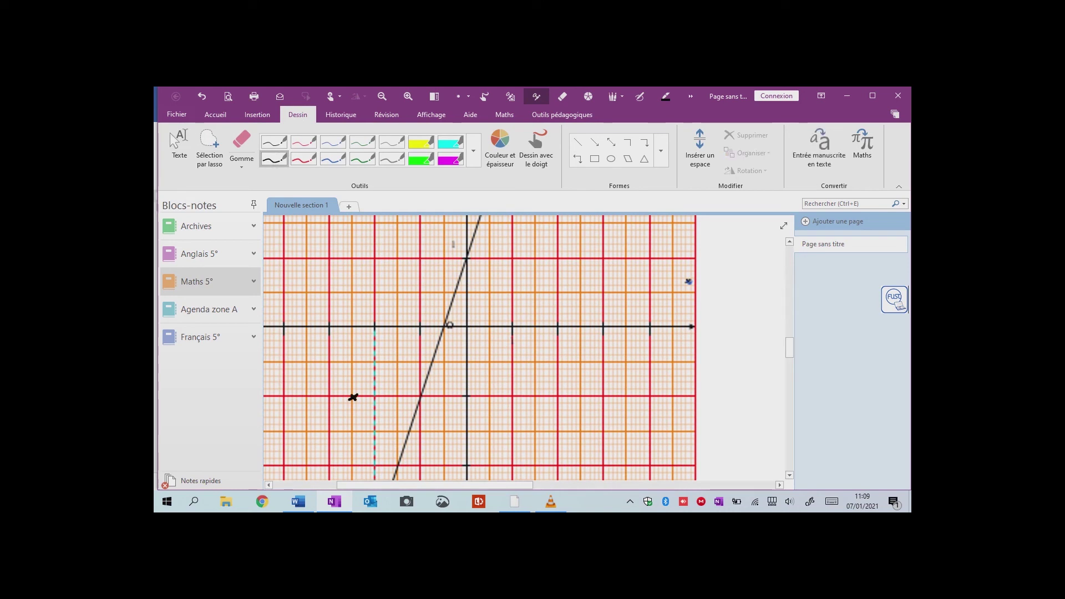
{"action": "left_click_drag", "start_coordinate": [418, 263], "coordinate": [424, 264]}
{"action": "left_click_drag", "start_coordinate": [530, 298], "coordinate": [539, 299]}
{"action": "left_click_drag", "start_coordinate": [607, 257], "coordinate": [600, 265]}
{"action": "left_click_drag", "start_coordinate": [596, 256], "coordinate": [603, 263]}
{"action": "left_click_drag", "start_coordinate": [676, 425], "coordinate": [675, 437]}
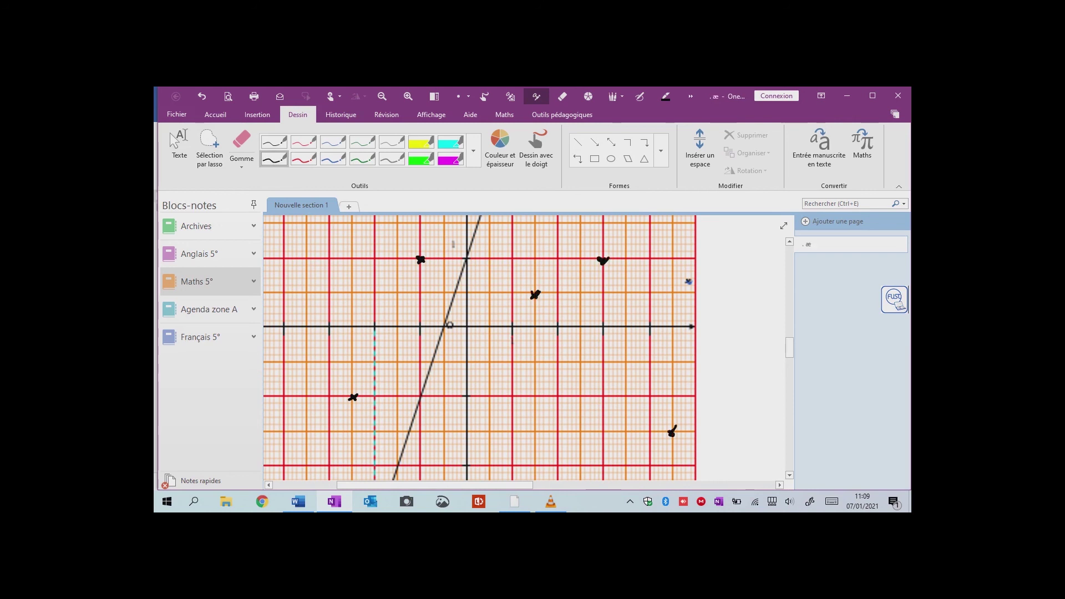
- Draw a freehand black curve through the marked crosses and handwrite the label g(x) beside it
{"action": "mouse_move", "coordinate": [282, 461]}
{"action": "left_mouse_down"}
{"action": "mouse_move", "coordinate": [289, 470]}
{"action": "mouse_move", "coordinate": [343, 419]}
{"action": "mouse_move", "coordinate": [418, 265]}
{"action": "mouse_move", "coordinate": [485, 260]}
{"action": "mouse_move", "coordinate": [535, 294]}
{"action": "mouse_move", "coordinate": [606, 262]}
{"action": "mouse_move", "coordinate": [640, 315]}
{"action": "mouse_move", "coordinate": [671, 432]}
{"action": "left_mouse_up"}
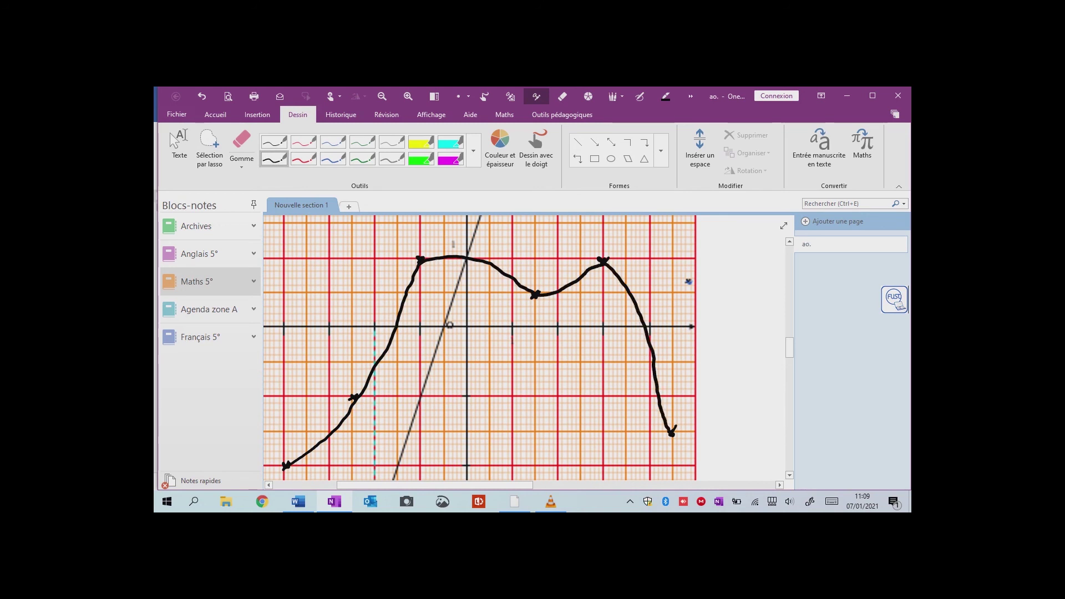
{"action": "mouse_move", "coordinate": [314, 356]}
{"action": "left_mouse_down"}
{"action": "mouse_move", "coordinate": [317, 377]}
{"action": "mouse_move", "coordinate": [349, 353]}
{"action": "mouse_move", "coordinate": [354, 368]}
{"action": "left_mouse_up"}
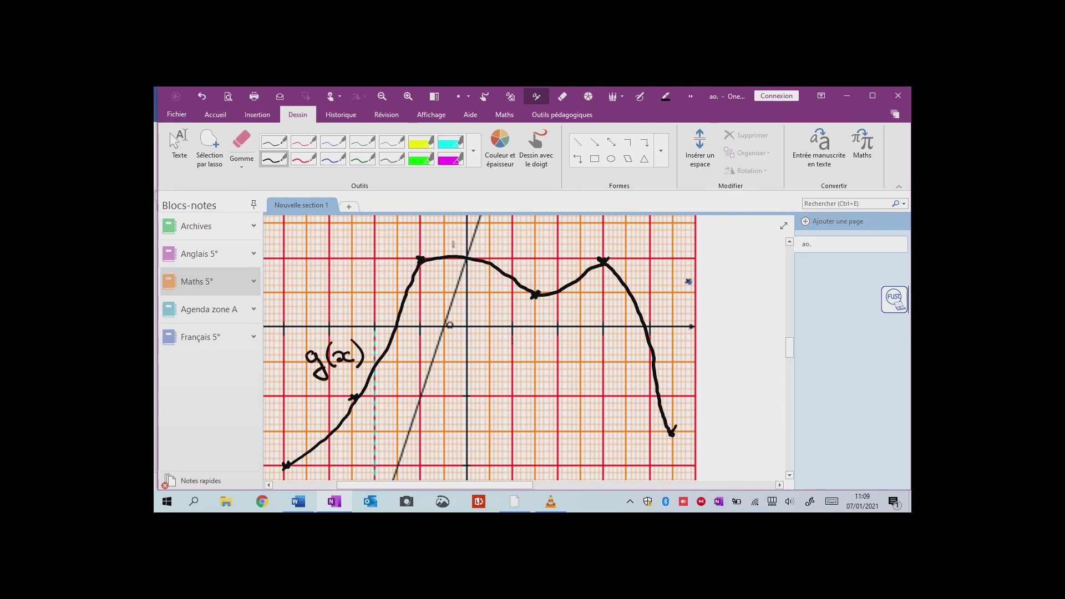